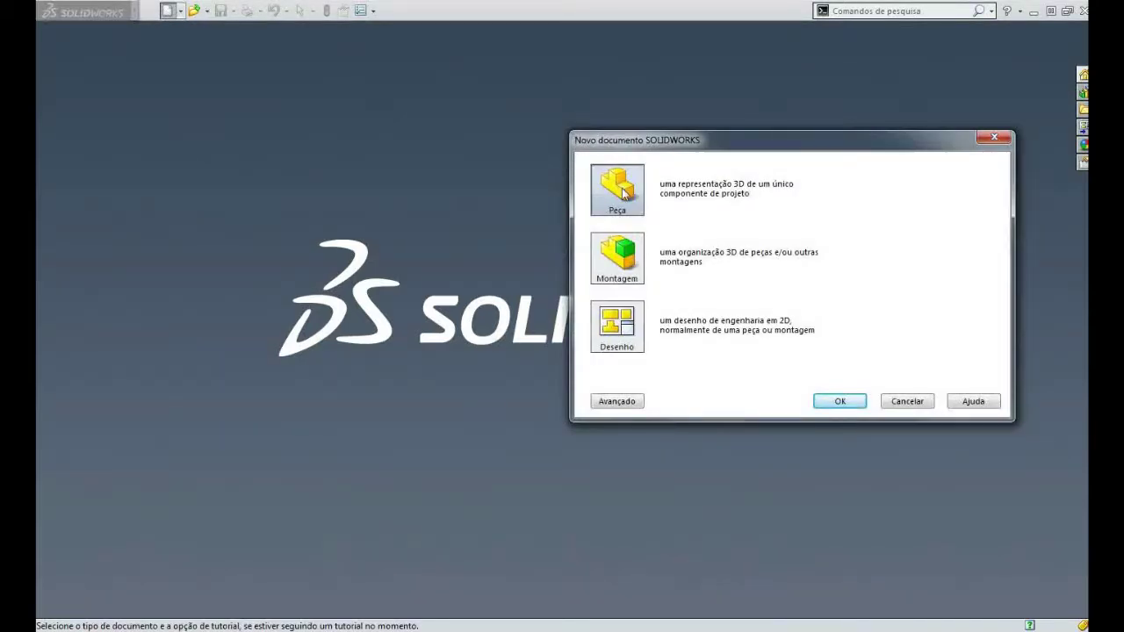
Create a new part document.
left_click(838, 401)
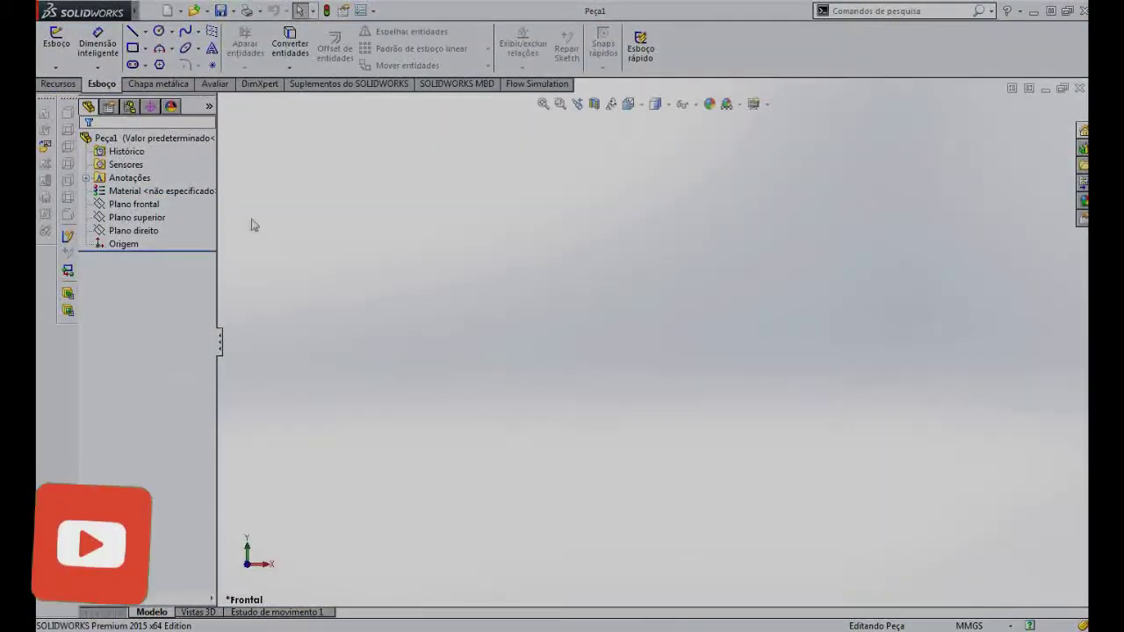
left_click(140, 203)
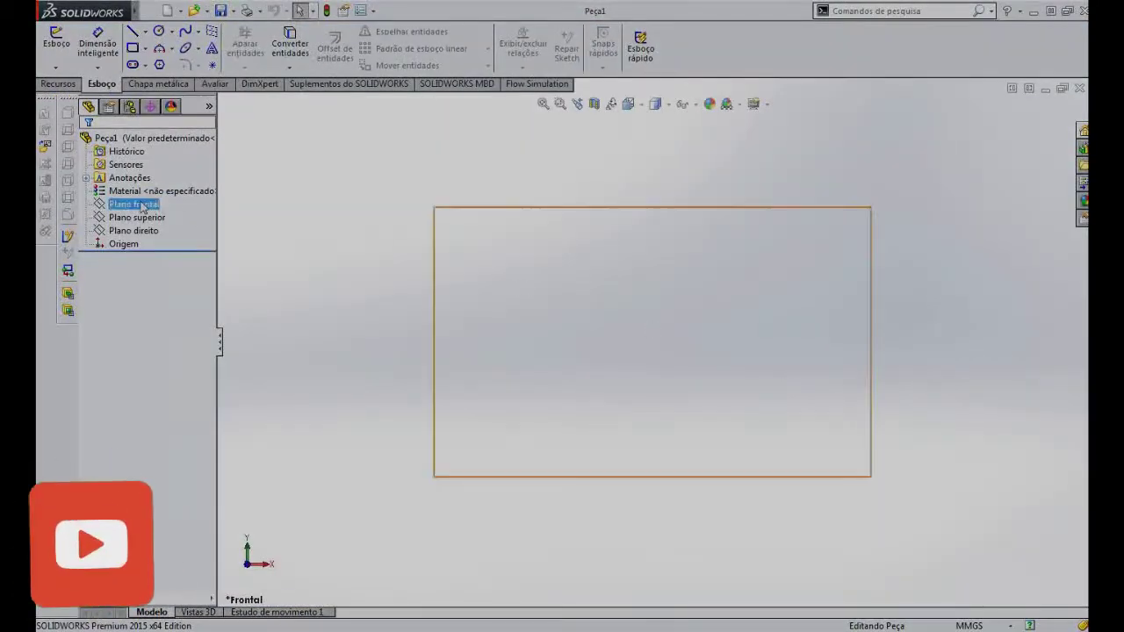
left_click(136, 217)
left_click(133, 230)
left_click(301, 208)
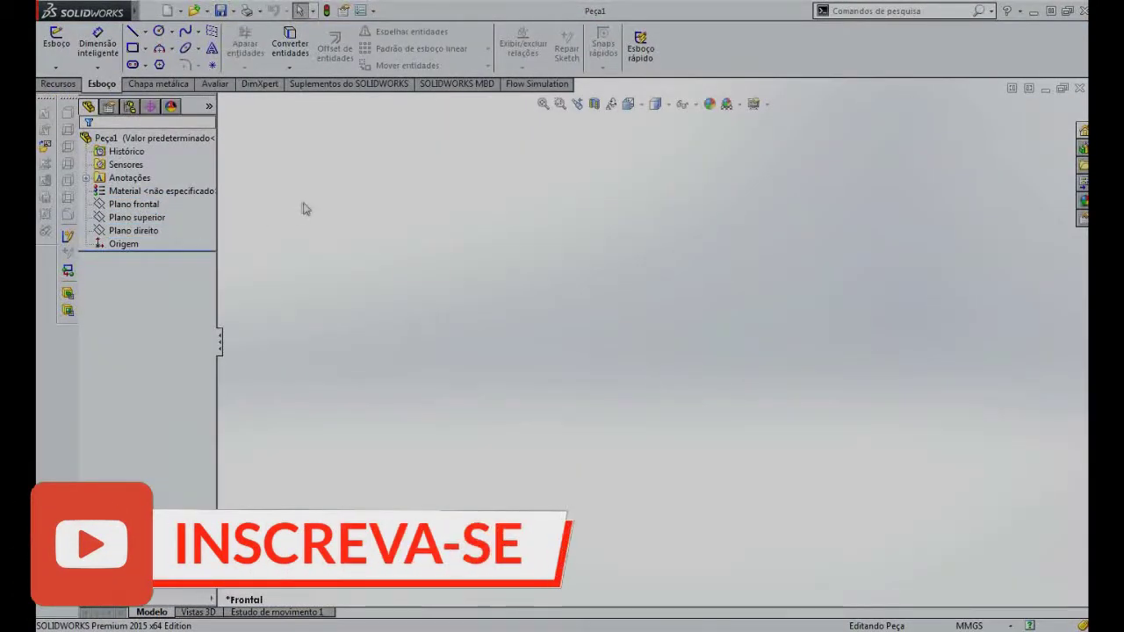
Sketch a centre rectangle about 138 mm wide and 86 mm high on the top plane, centred on the origin.
left_click(639, 109)
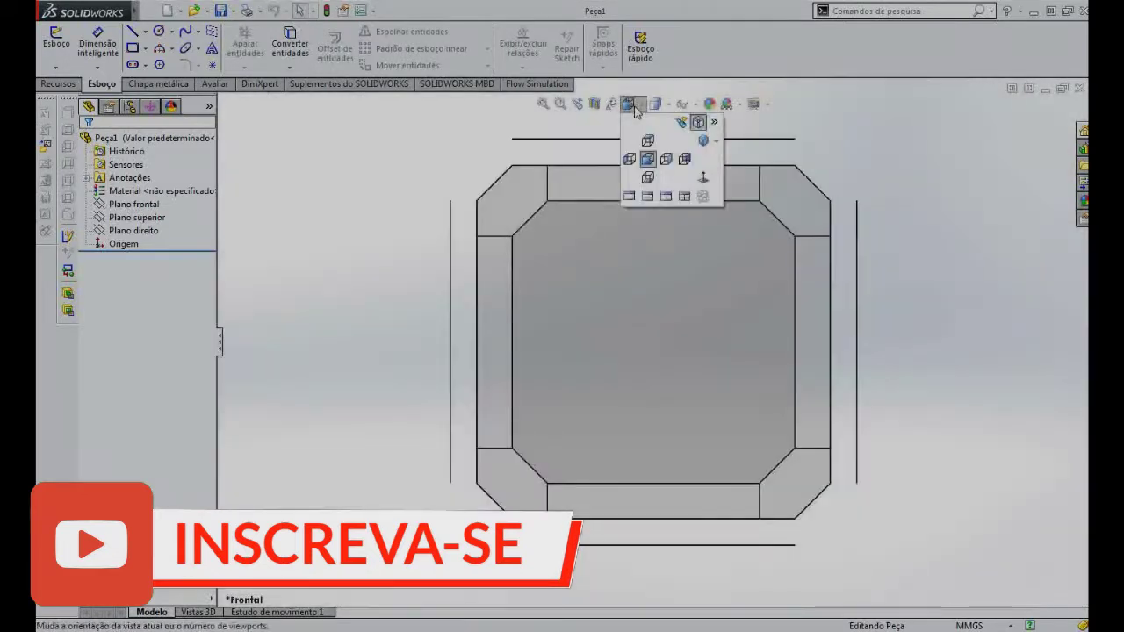
left_click(703, 141)
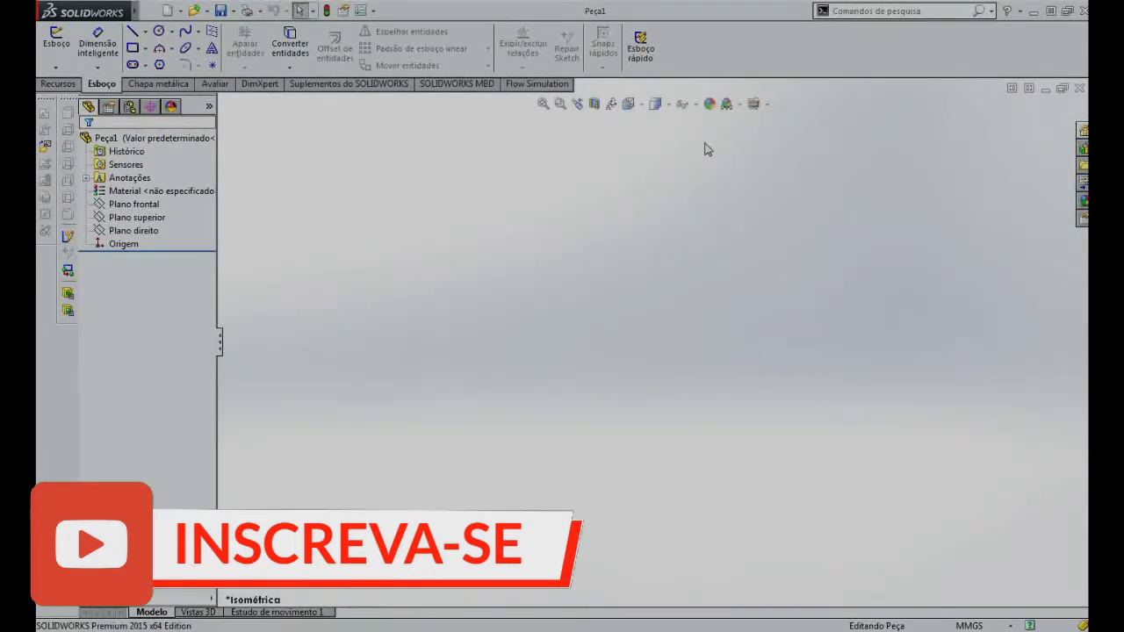
left_click(136, 216)
left_click(56, 42)
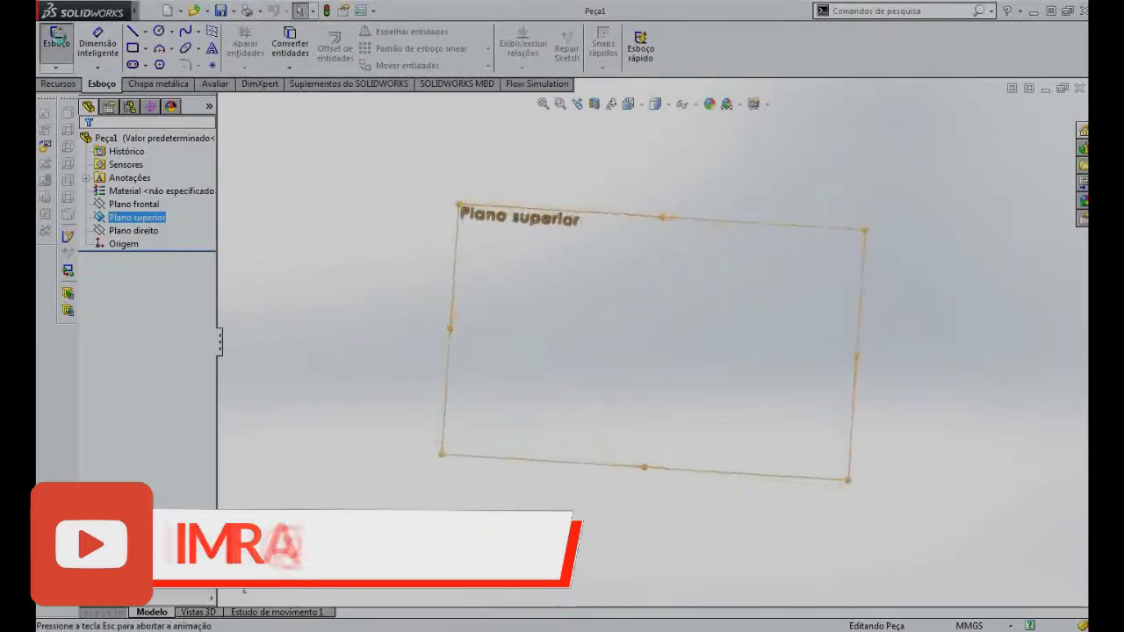
left_click(146, 48)
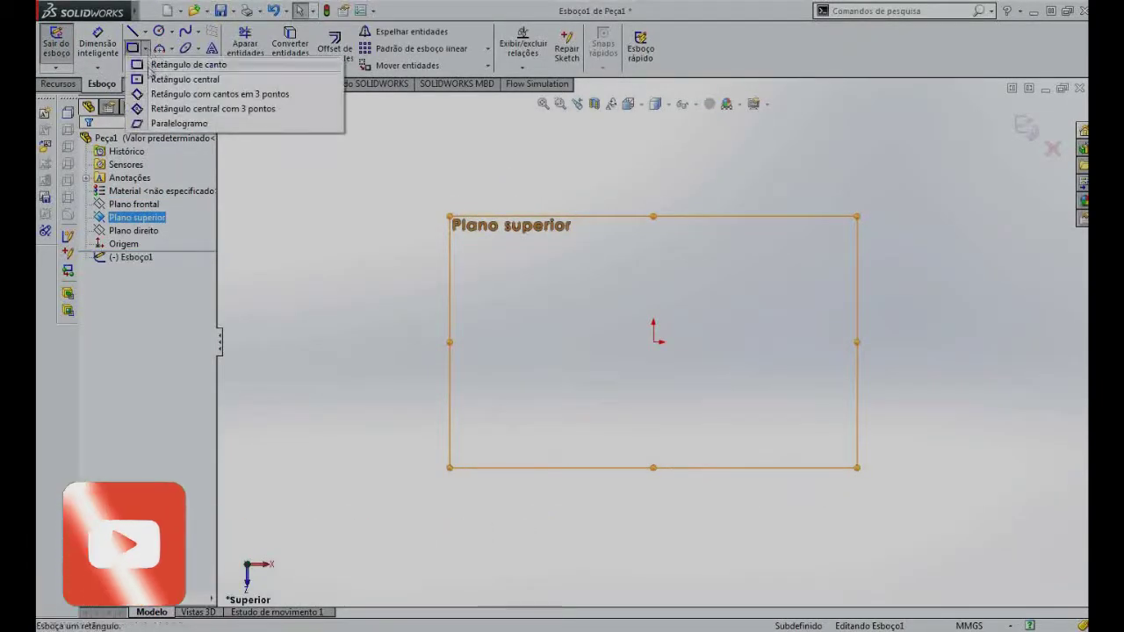
left_click(187, 78)
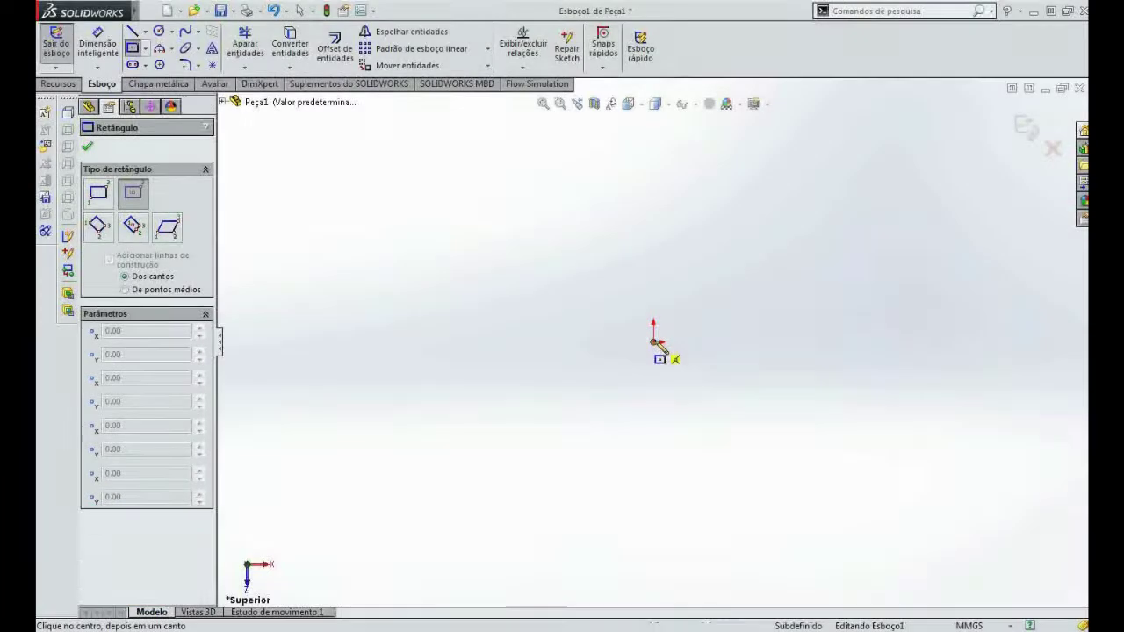
left_click(653, 341)
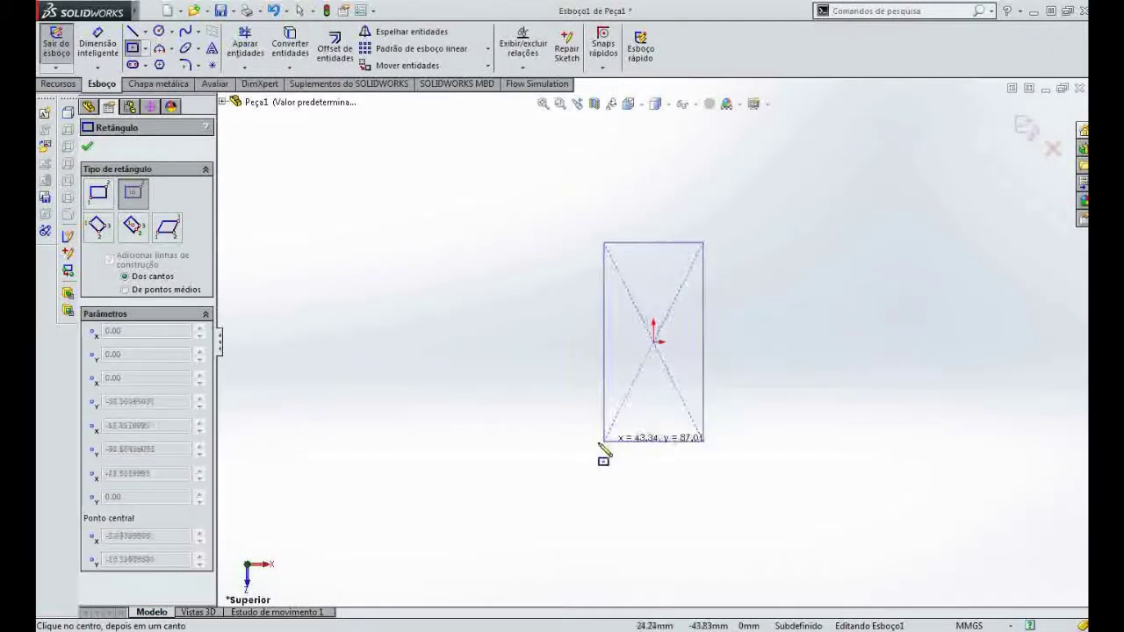
left_click(496, 439)
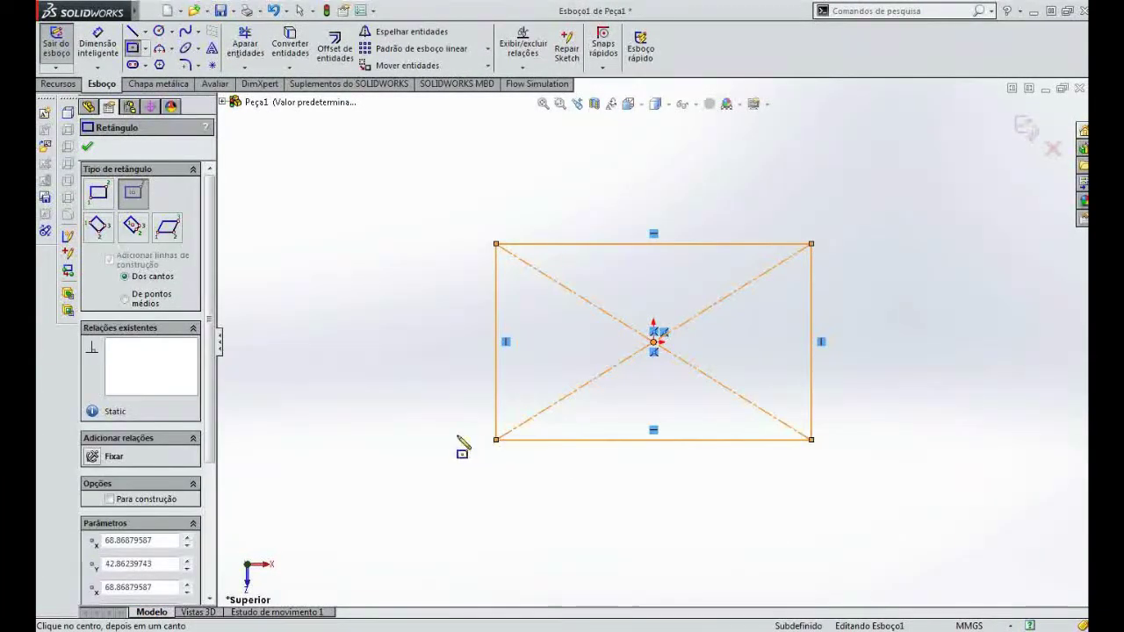
Dimension the rectangle's lower horizontal edge to 1000 mm.
left_click(97, 44)
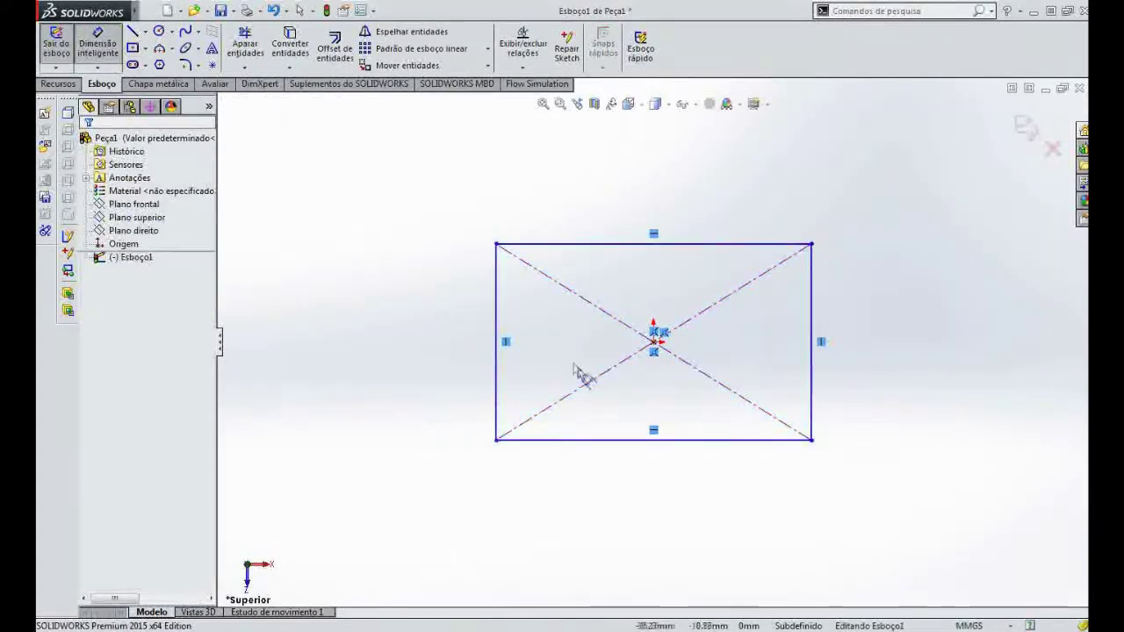
left_click(622, 441)
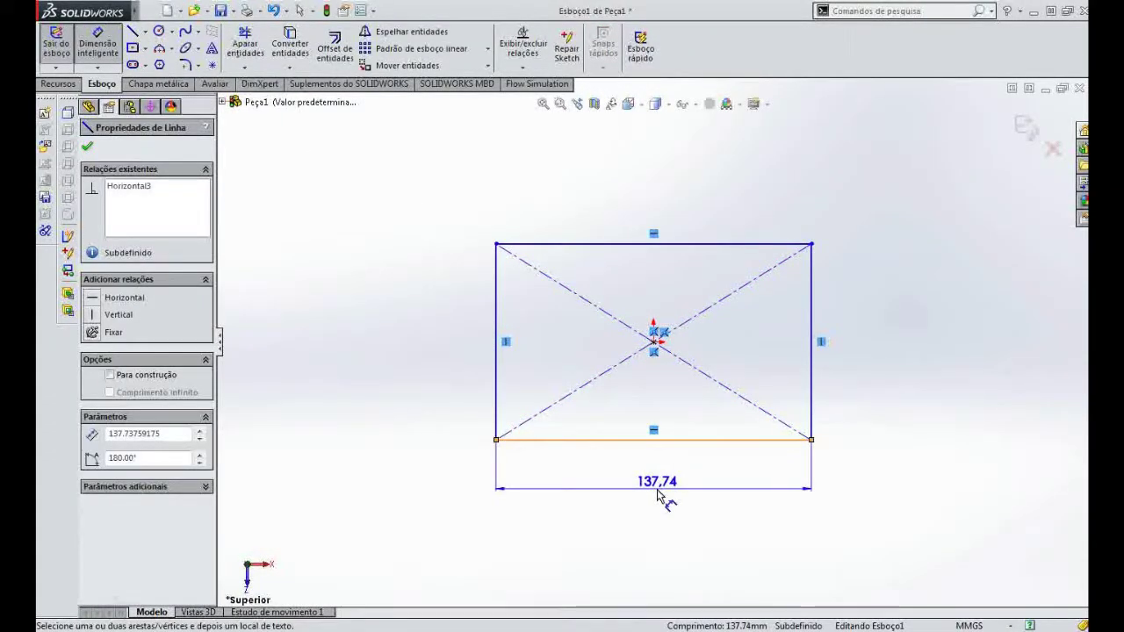
left_click(657, 494)
type("1000")
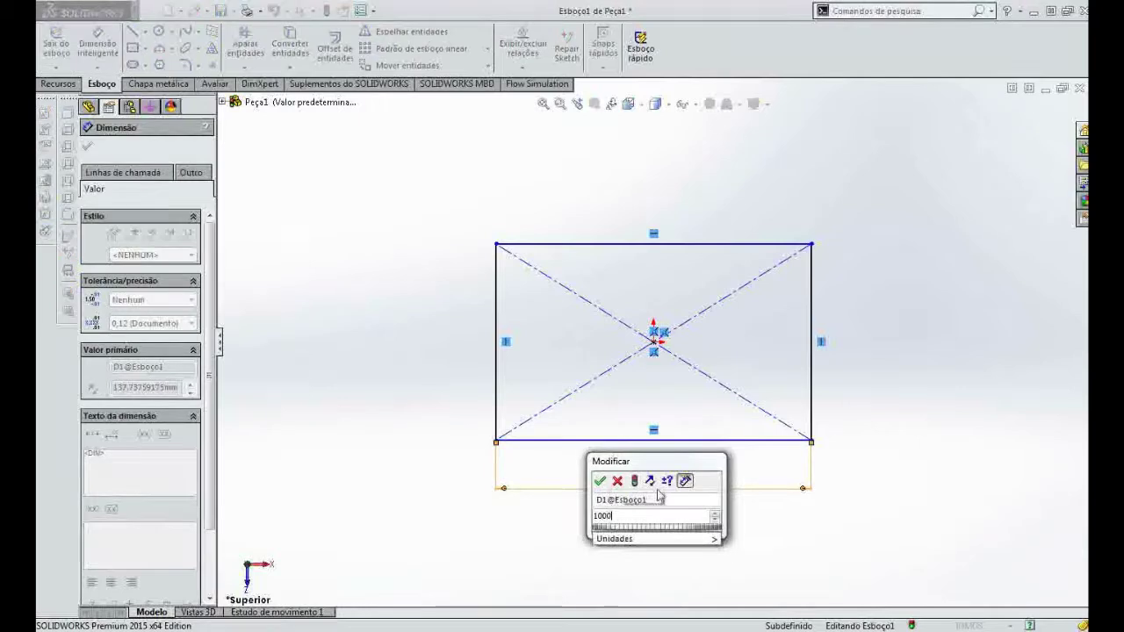
key("Return")
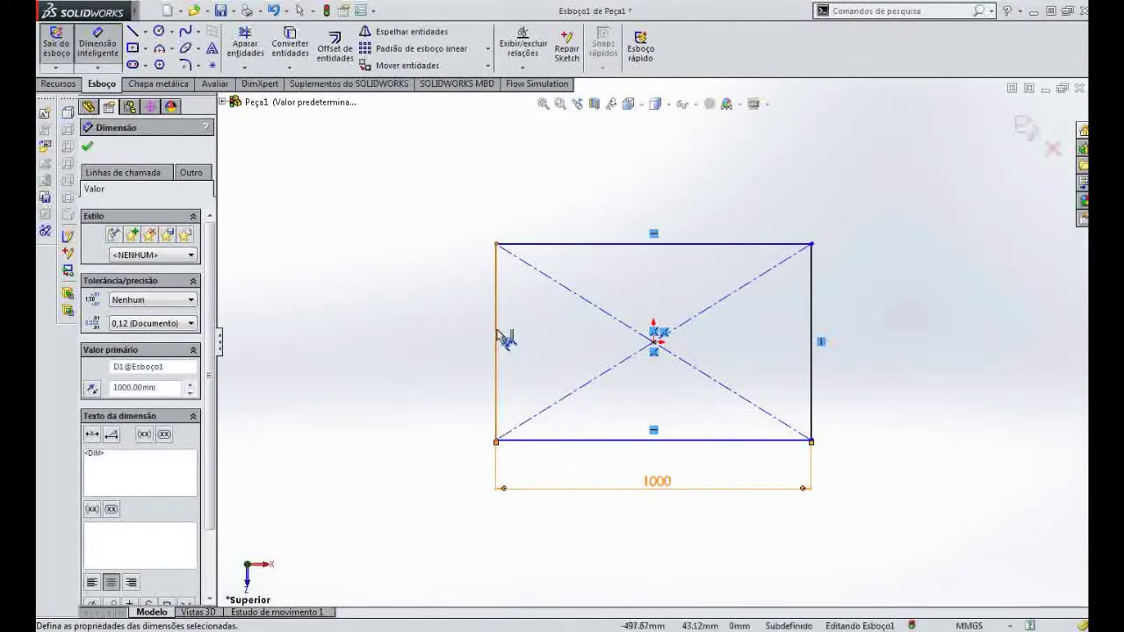
Dimension the rectangle's left vertical edge to 700 mm.
left_click(496, 344)
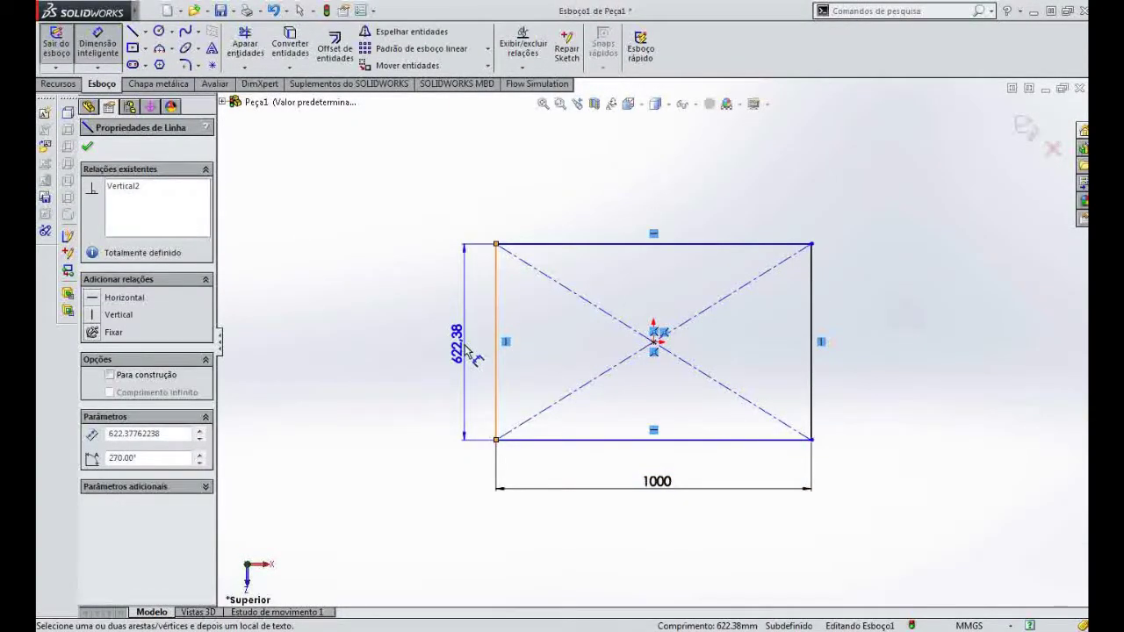
left_click(468, 353)
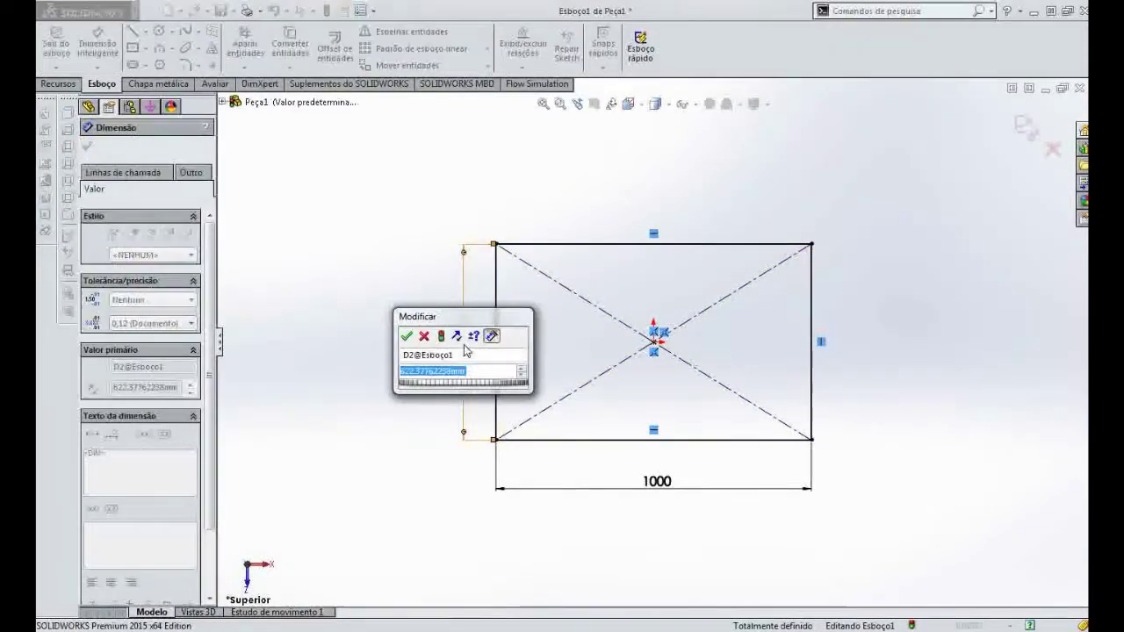
type("7")
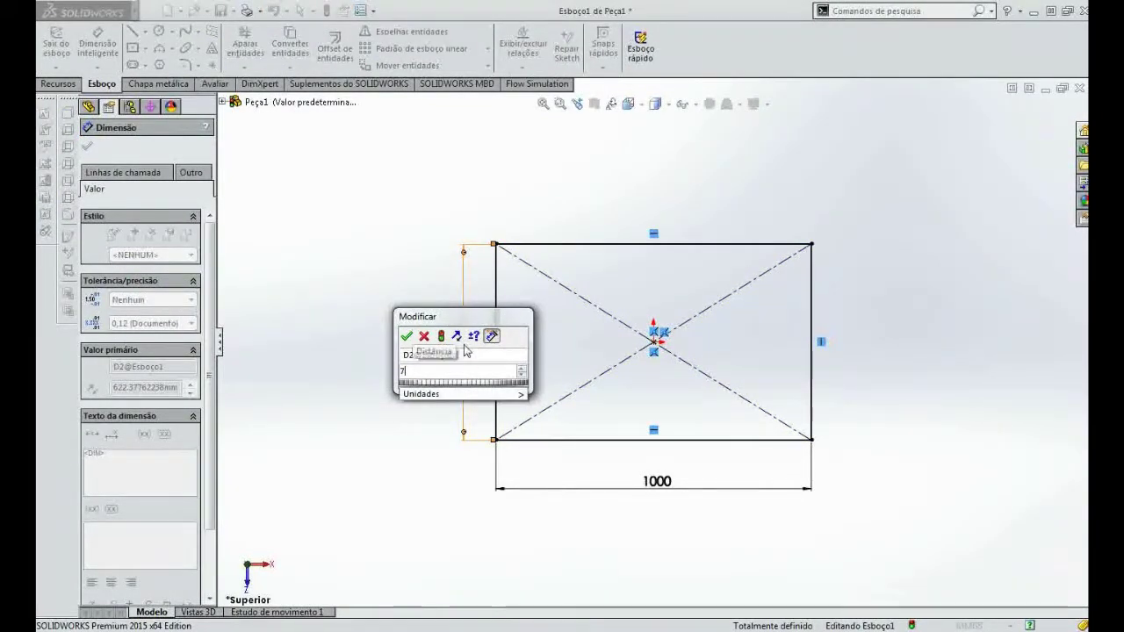
type("00")
key("Return")
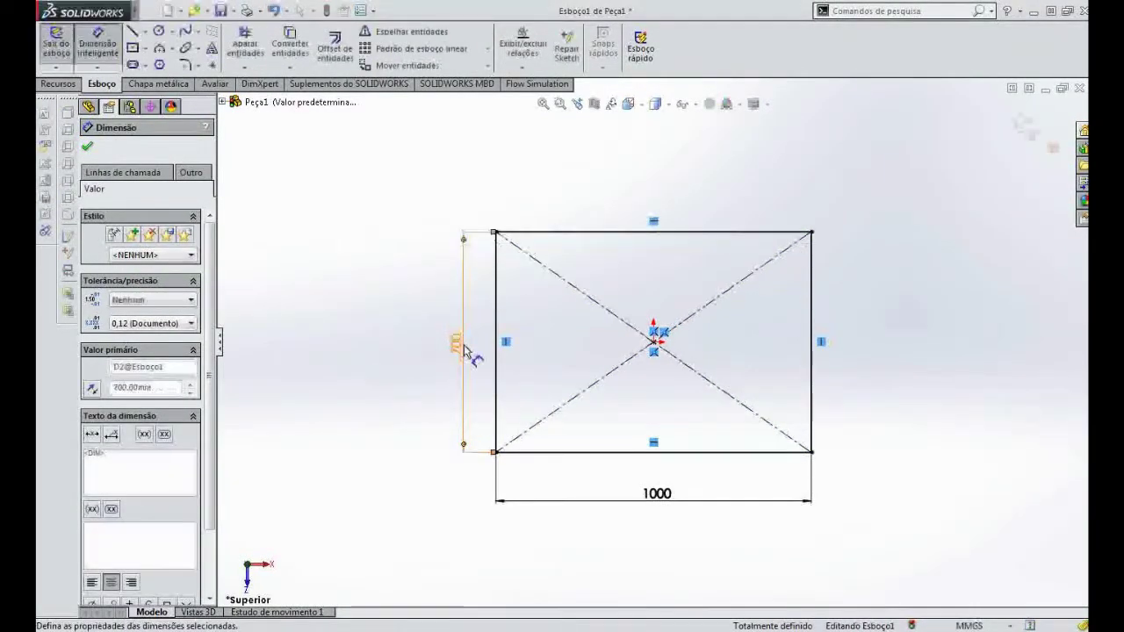
Sketch a smaller corner rectangle inside the left half of the 1000 by 700 mm rectangle.
left_click(147, 49)
left_click(185, 58)
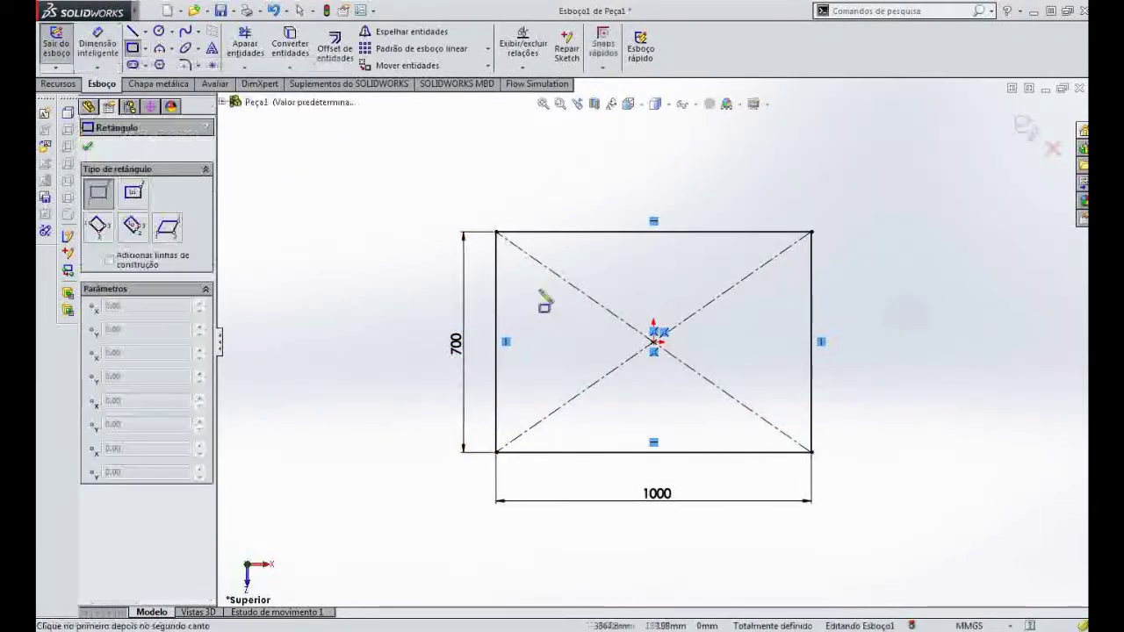
left_click(535, 322)
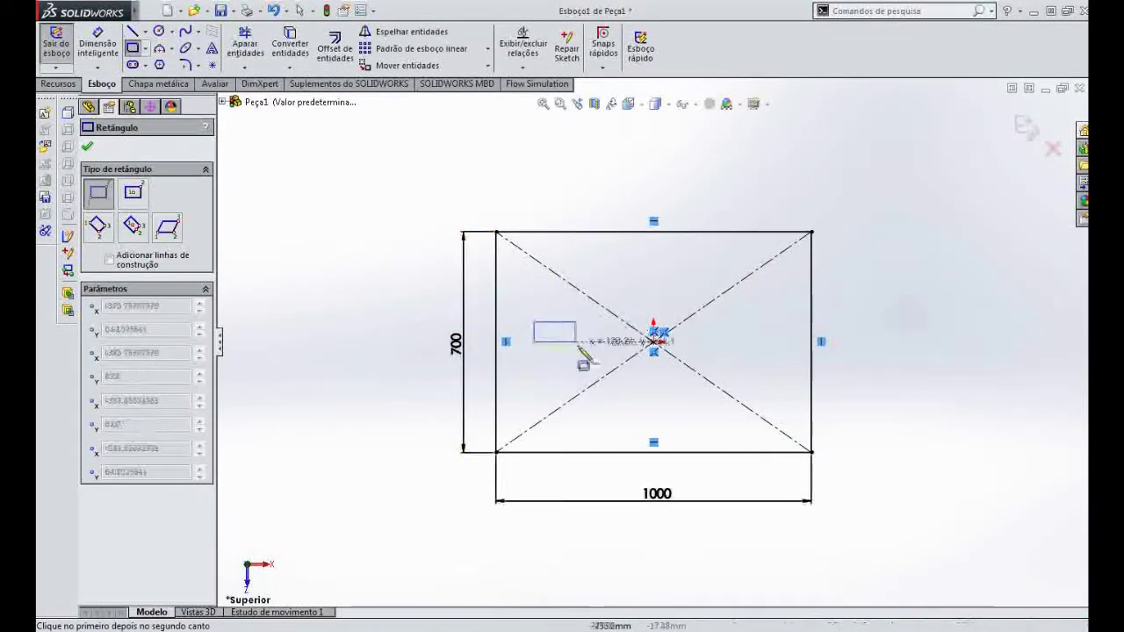
left_click(623, 386)
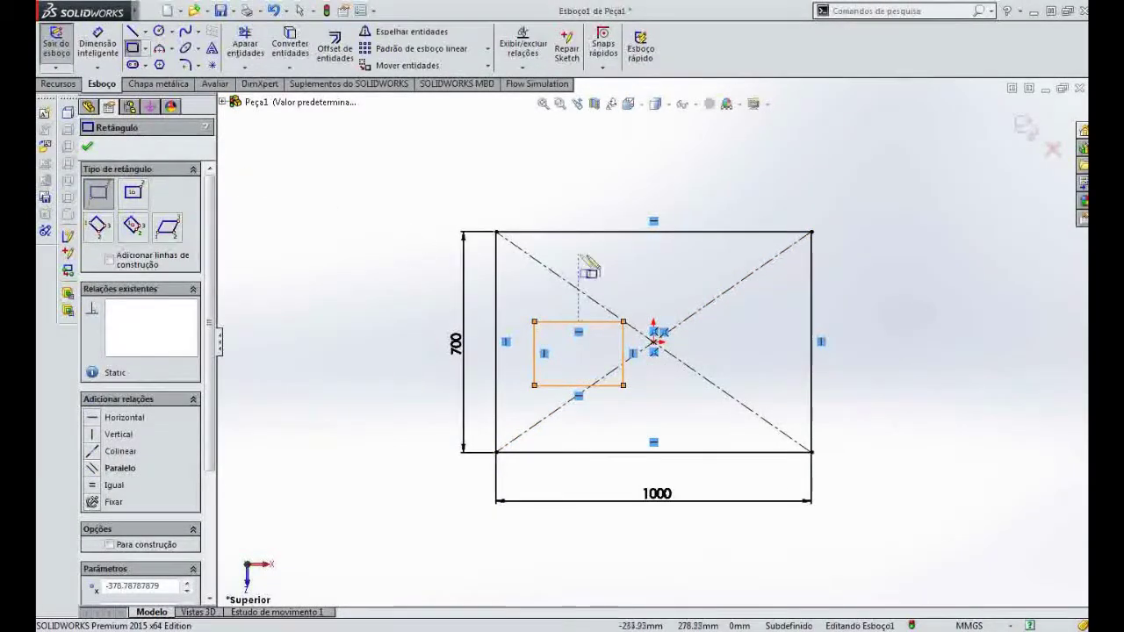
right_click(601, 268)
left_click(607, 269)
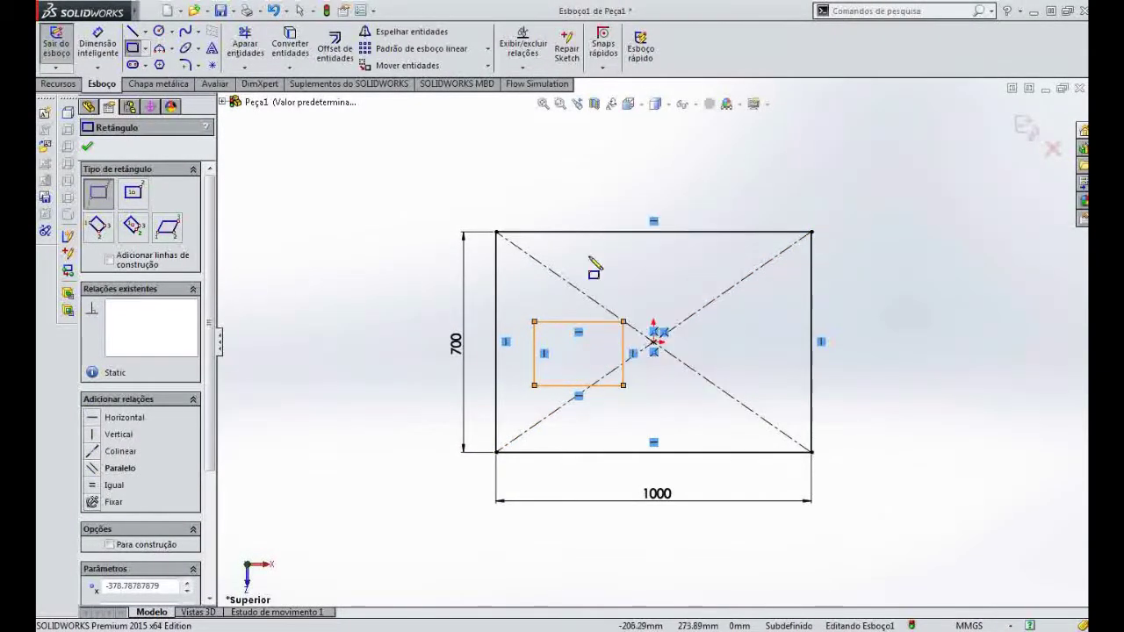
Add a midpoint relation between the inner rectangle's right edge and the origin point.
left_click(654, 342)
left_click(624, 351, "ctrl")
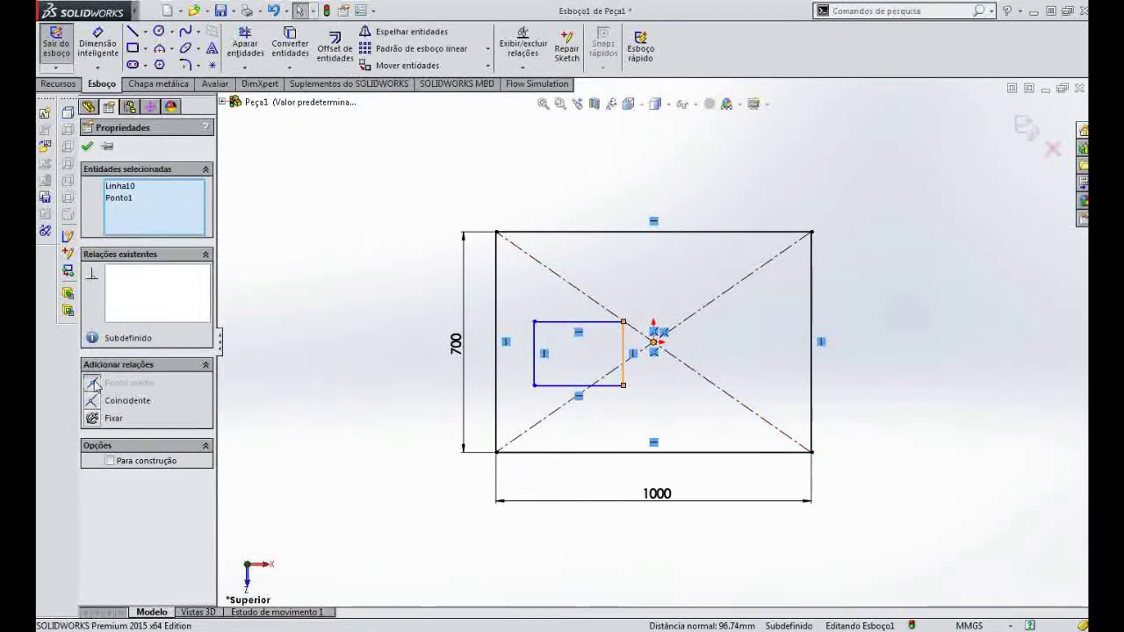
left_click(97, 384)
left_click(612, 285)
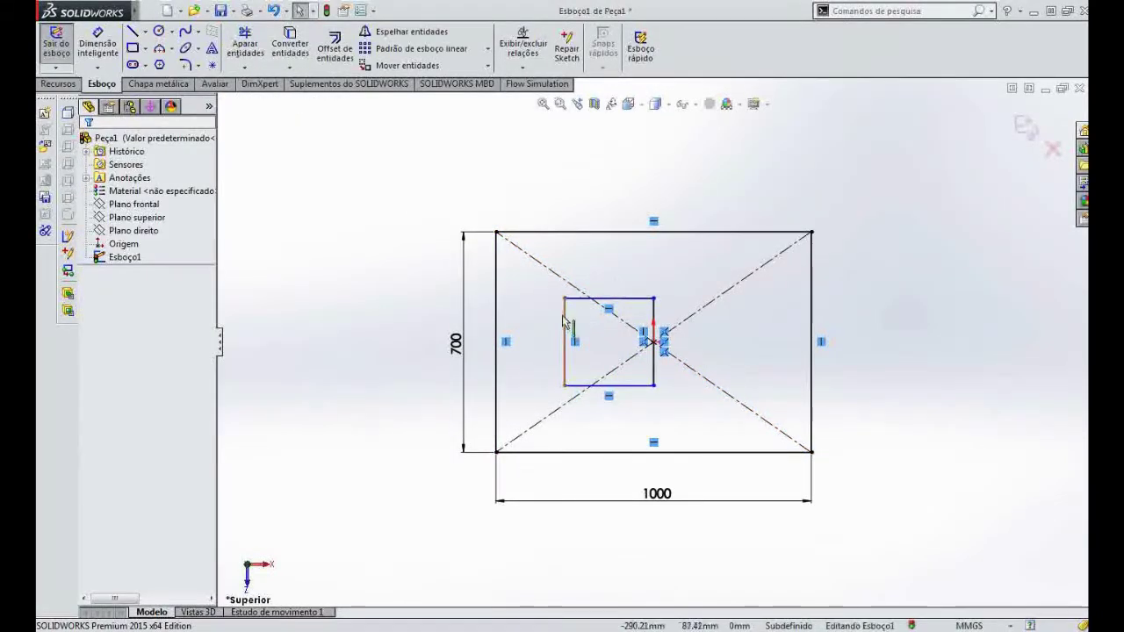
Make the inner rectangle's upper-left corner coincident with the outer rectangle's left edge.
left_click(564, 298)
left_click(497, 303, "ctrl")
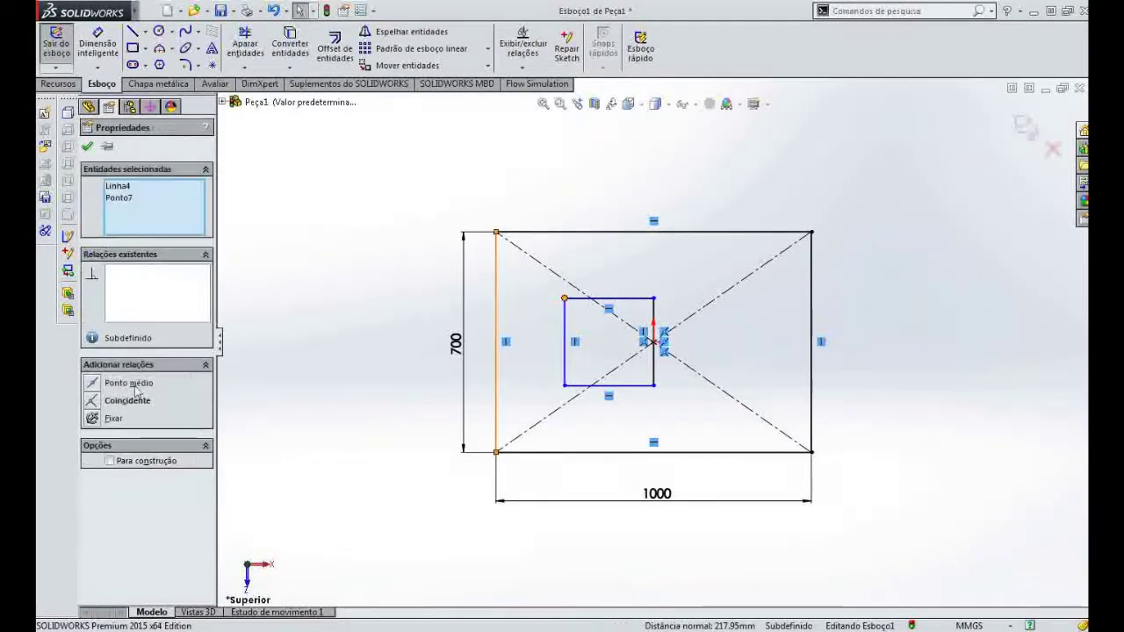
left_click(99, 401)
left_click(546, 313)
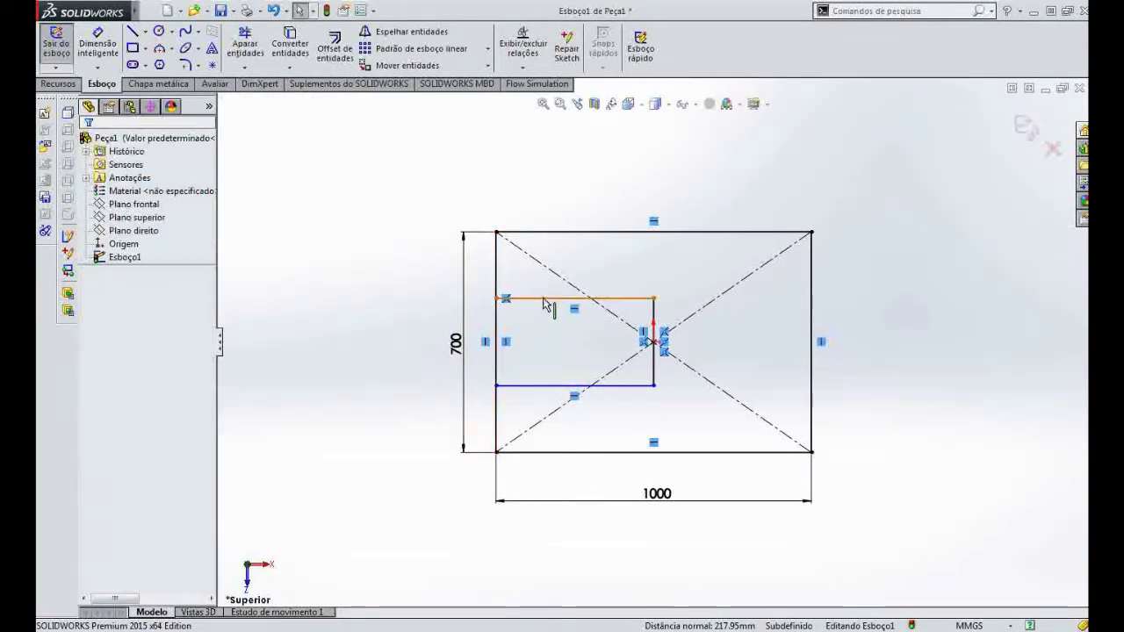
Convert the inner rectangle's upper, right and lower sides to construction lines and trim the left edge between them.
left_click(605, 298)
left_click(654, 312, "ctrl")
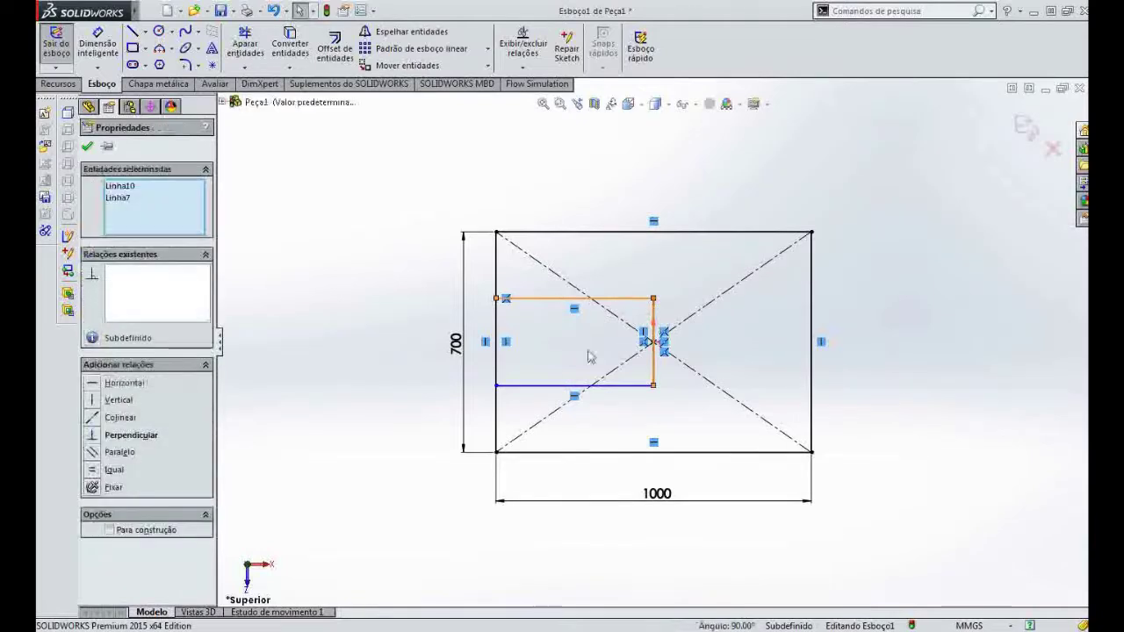
left_click(553, 385, "ctrl")
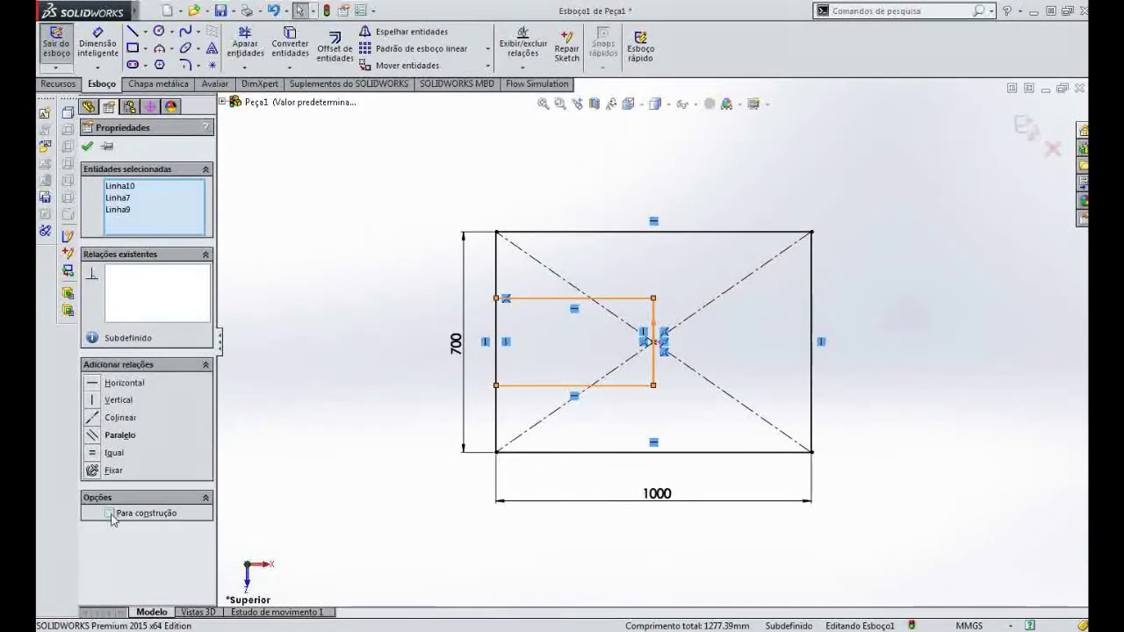
left_click(296, 425)
key("t")
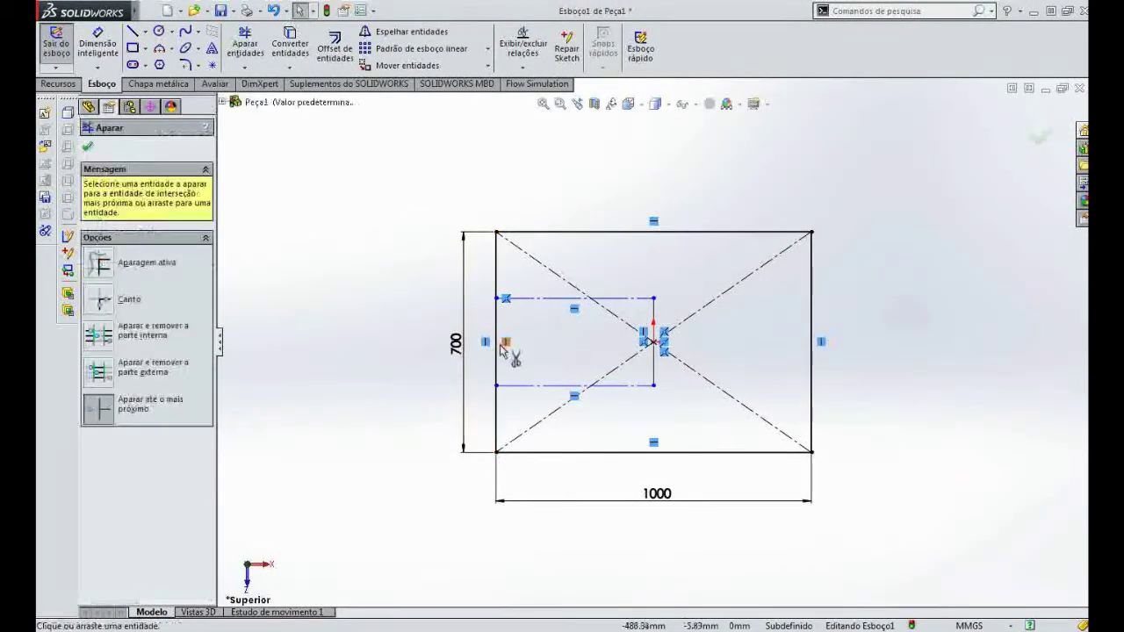
key("Escape")
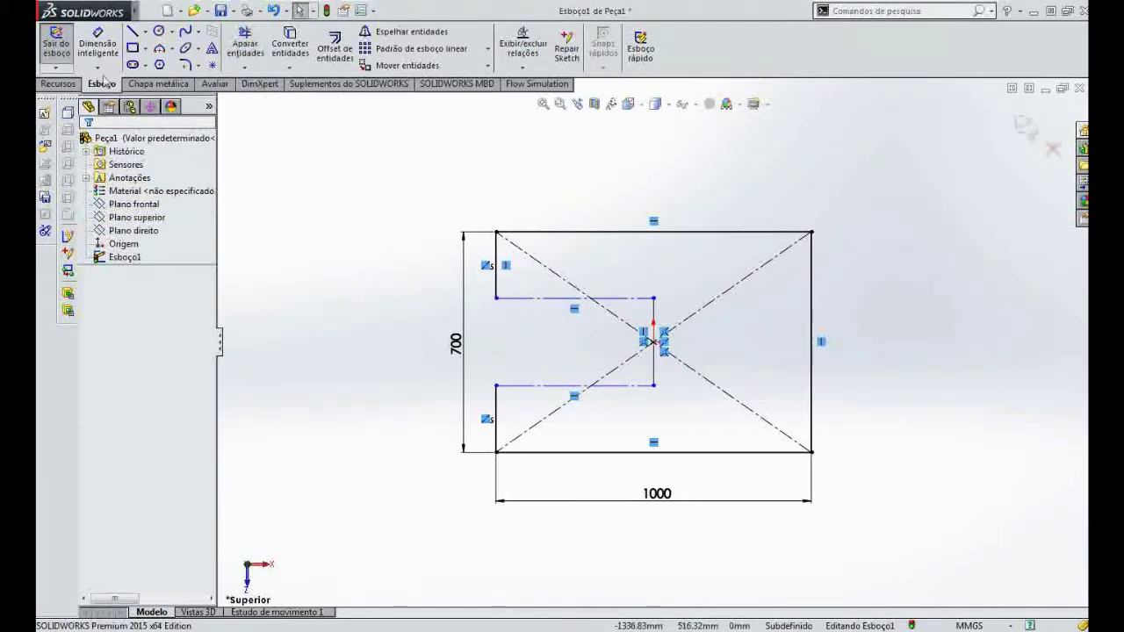
Dimension the short vertical construction line at the origin to 0.5 mm and exit the sketch.
key("d")
left_click(652, 316)
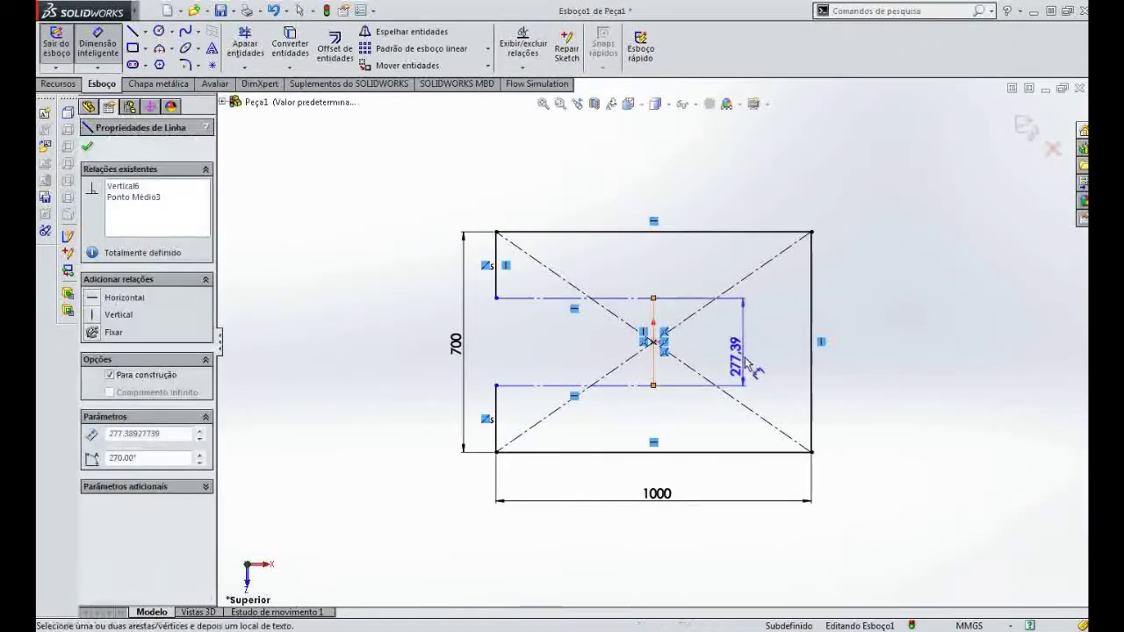
left_click(735, 342)
type("0.5")
key("Return")
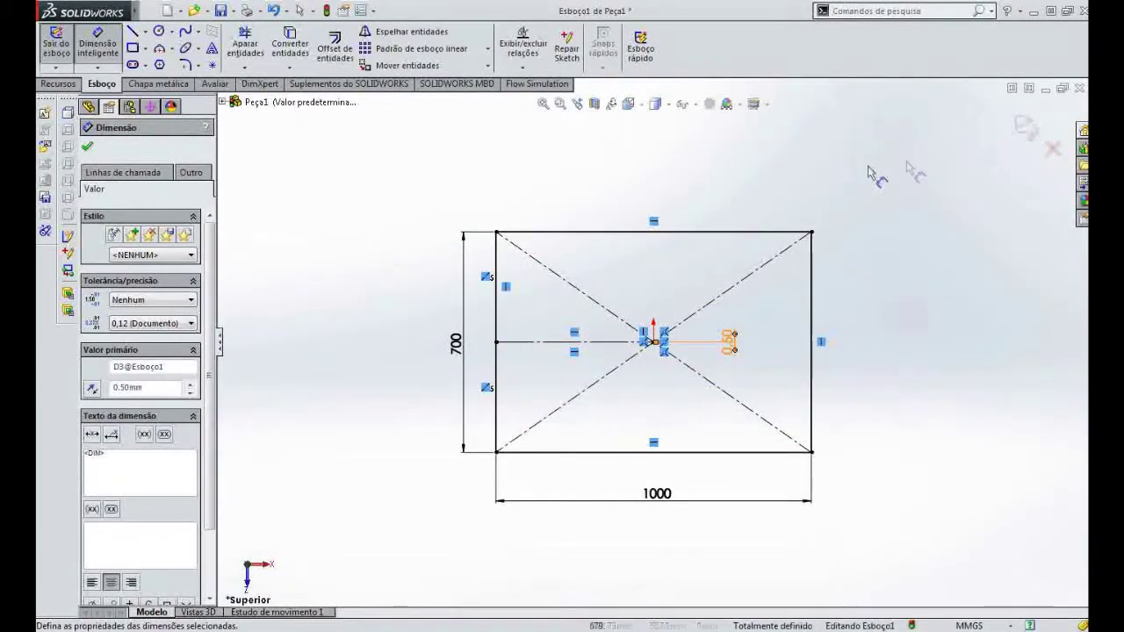
left_click(1032, 131)
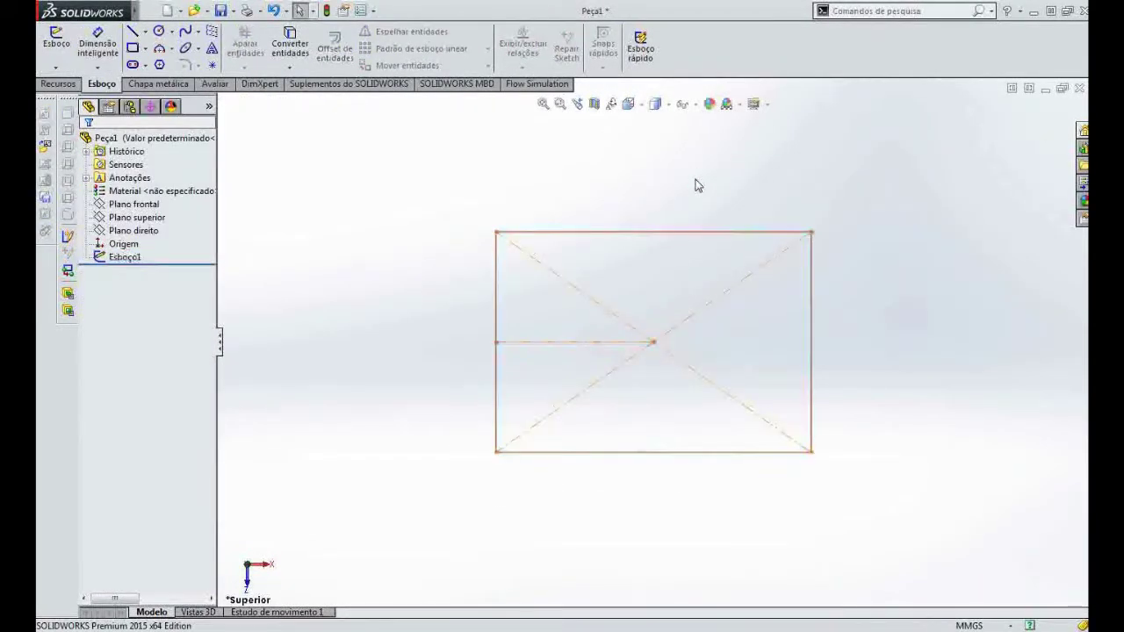
left_click(627, 104)
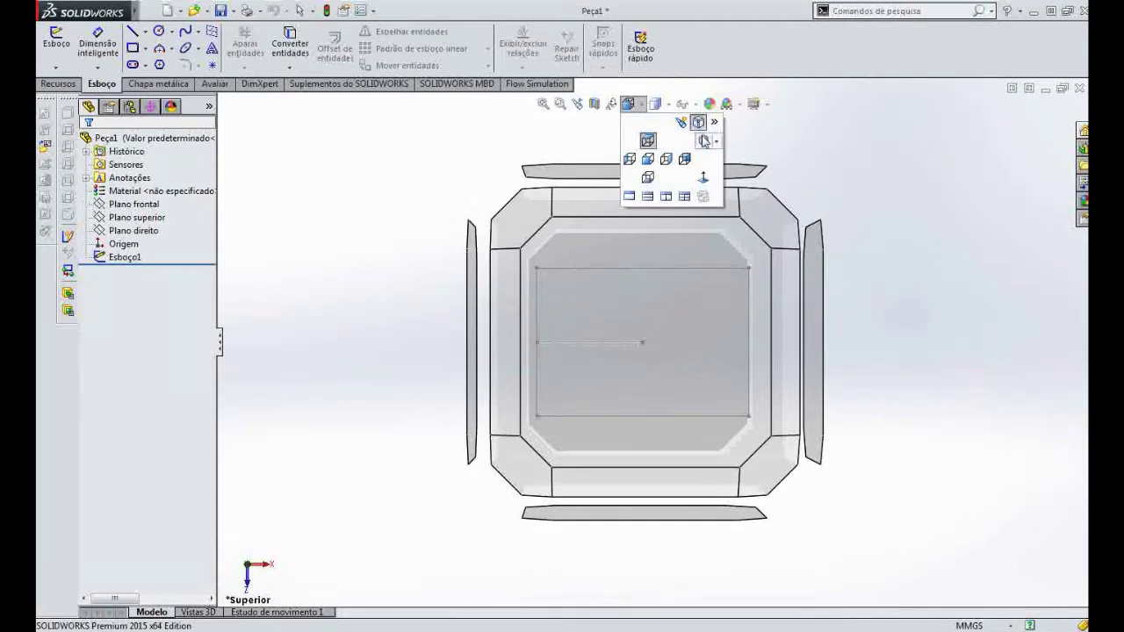
left_click(703, 141)
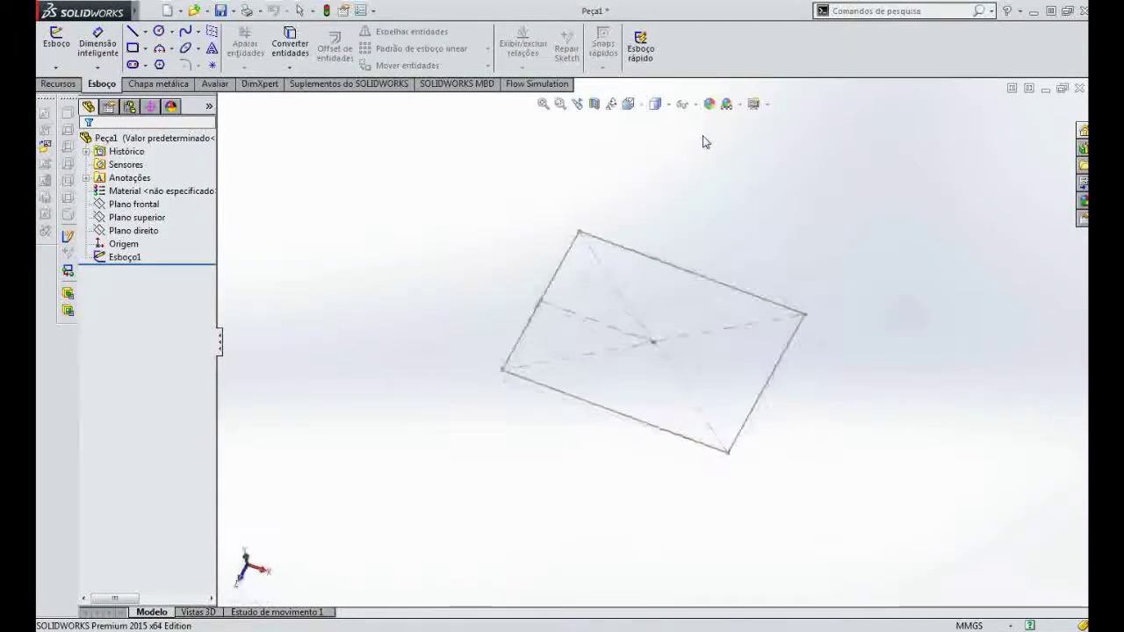
Create a reference plane parallel to the top plane at a 500 mm offset.
left_click(137, 217)
left_click(74, 84)
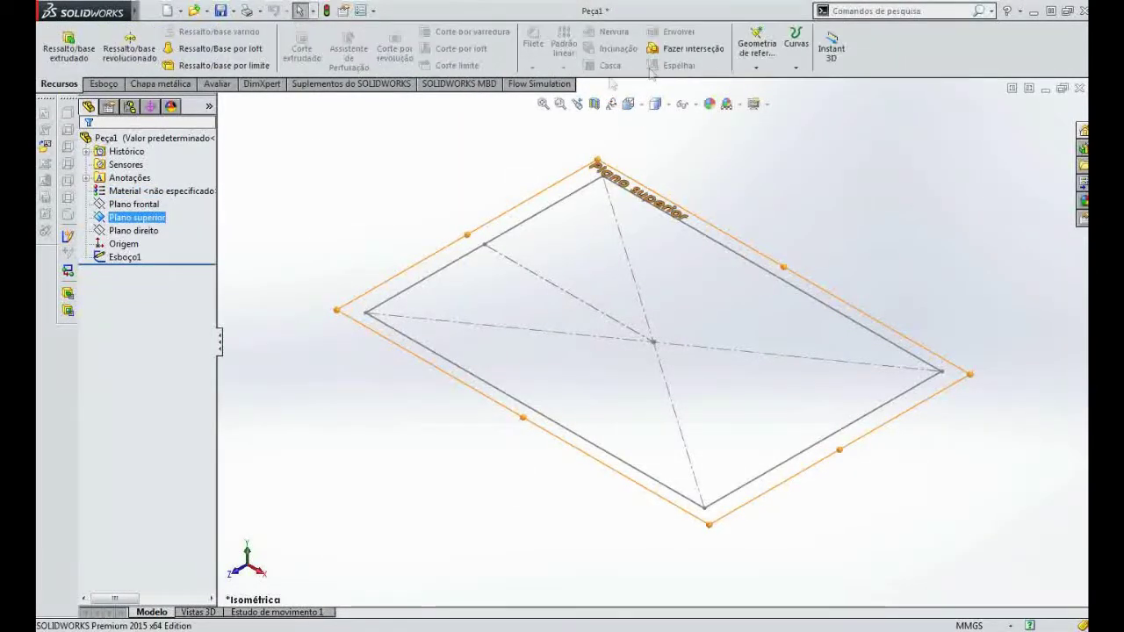
left_click(761, 72)
left_click(767, 84)
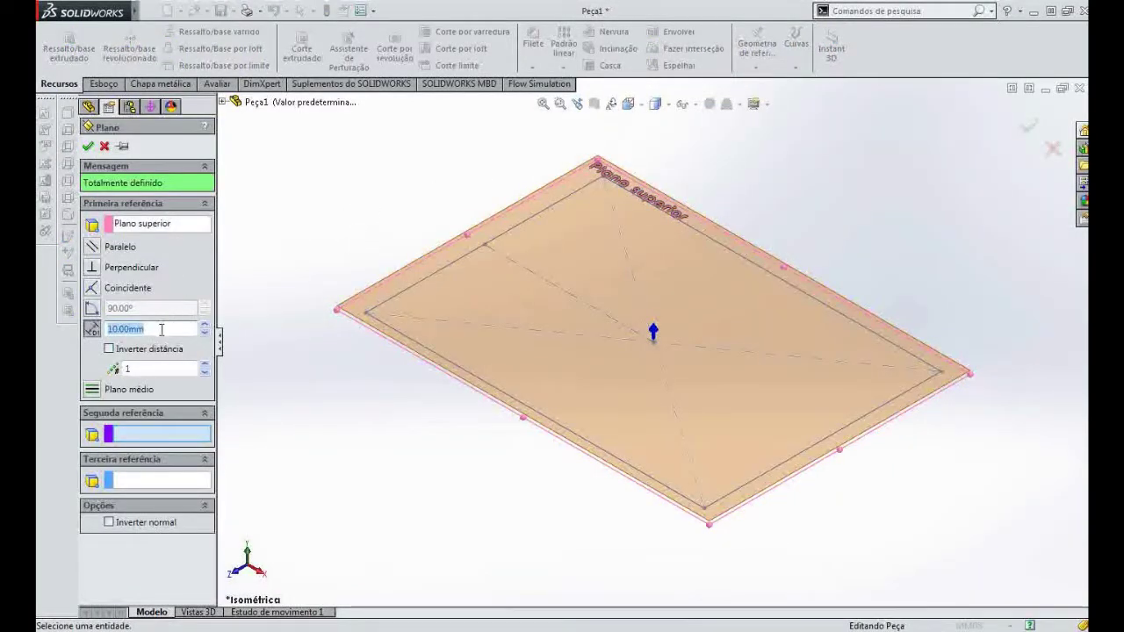
type("500")
key("Return")
left_click(88, 147)
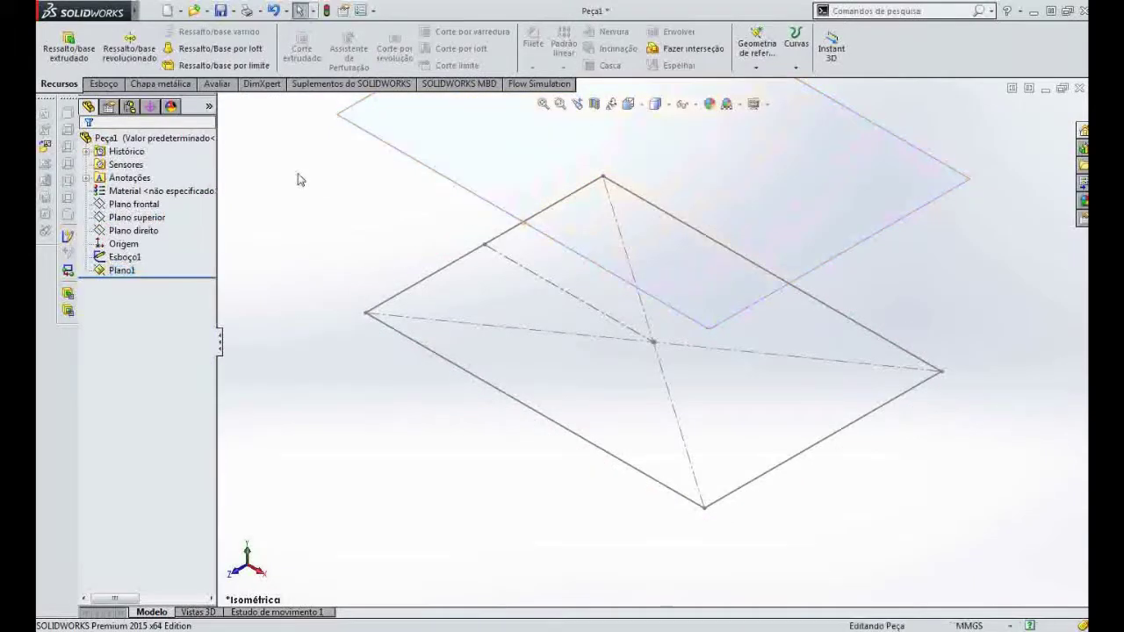
Start a sketch on the offset plane and draw a circle about 312 mm in diameter centred on the origin.
left_click(448, 178)
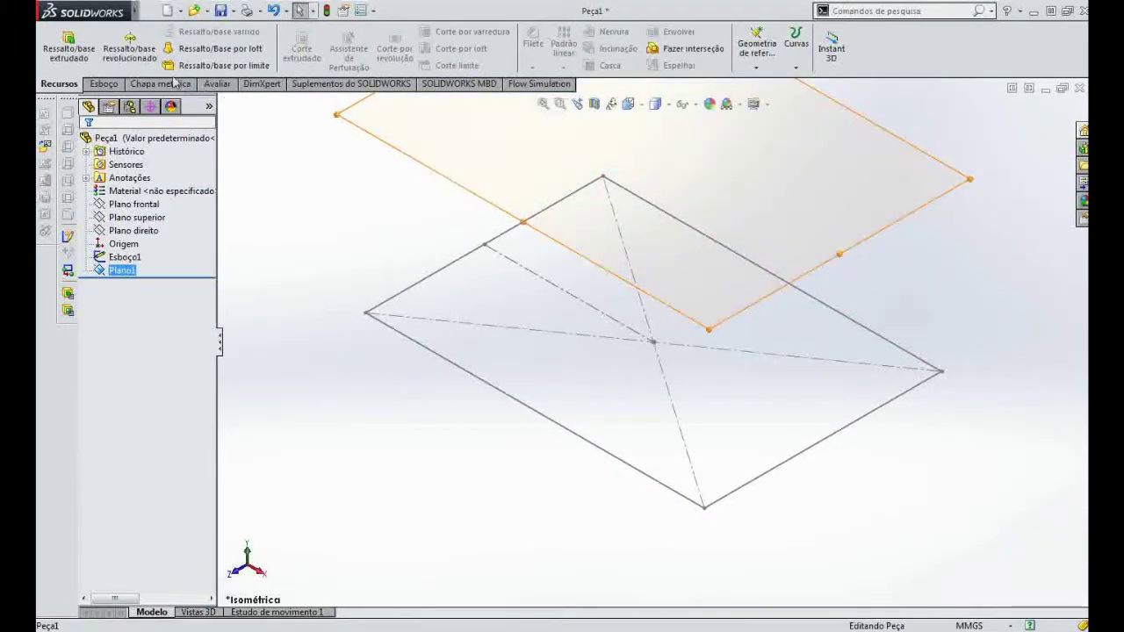
left_click(628, 104)
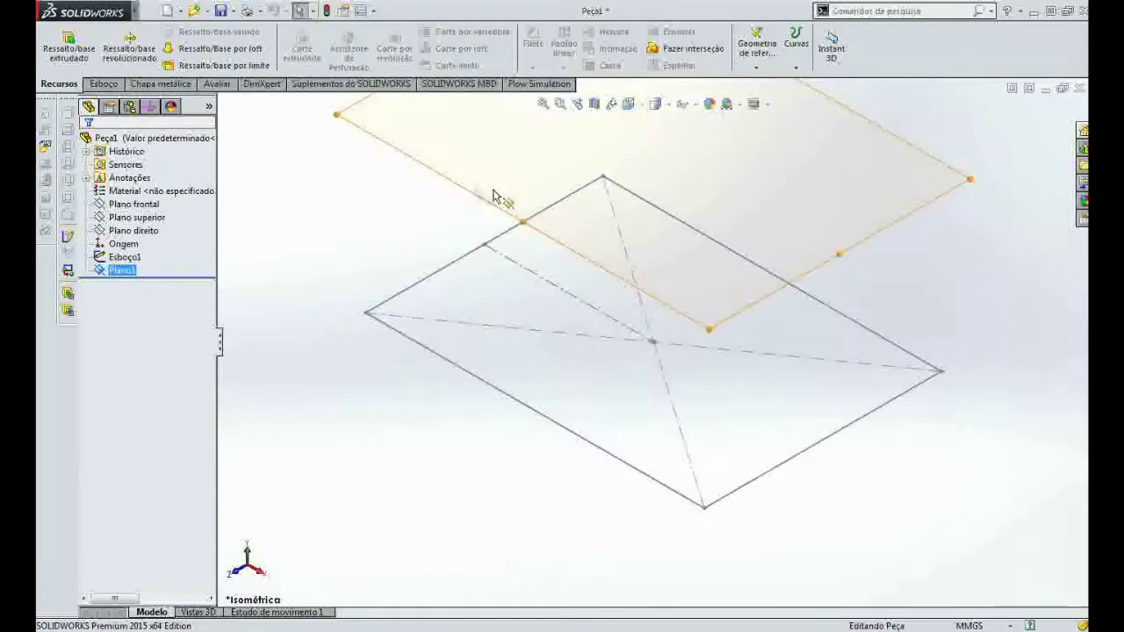
left_click(108, 85)
left_click(54, 41)
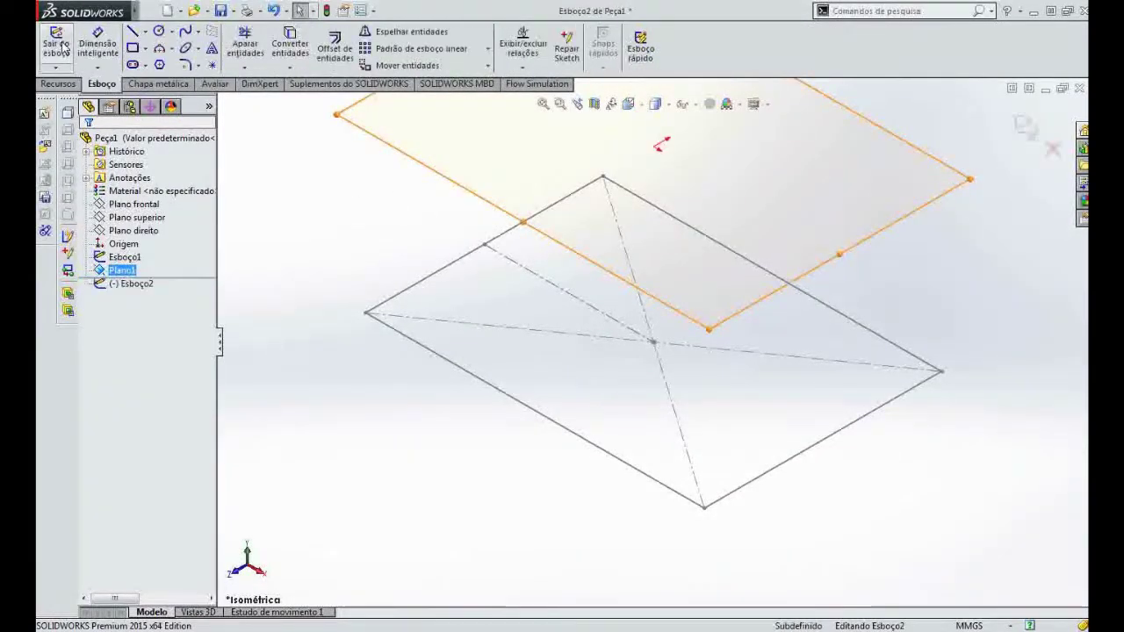
left_click(176, 35)
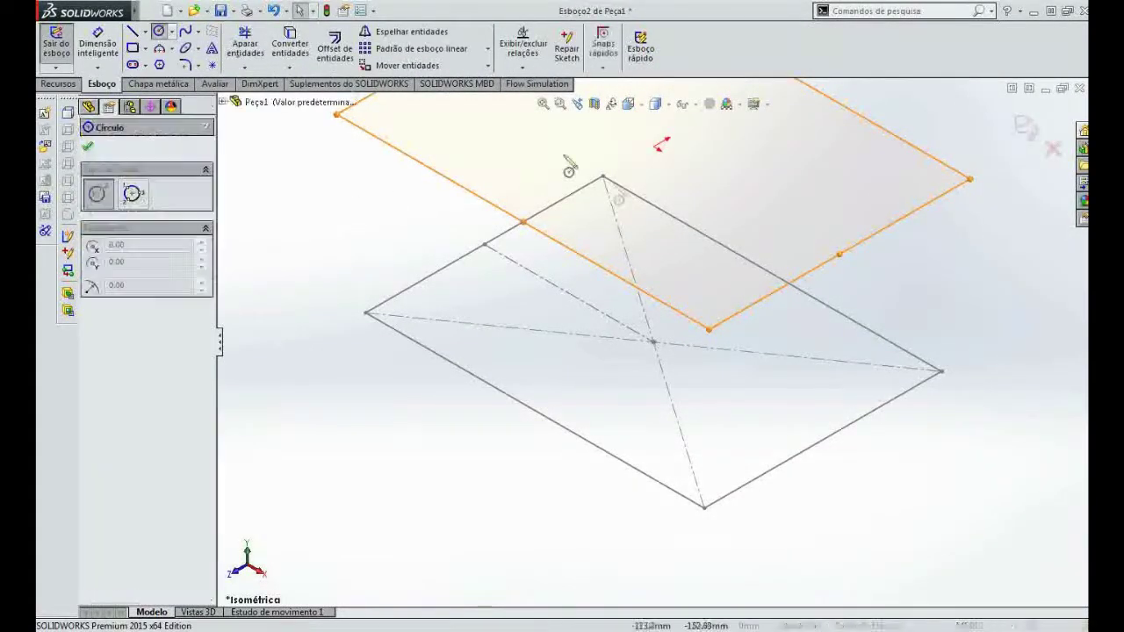
left_click(653, 147)
left_click(588, 163)
key("Escape")
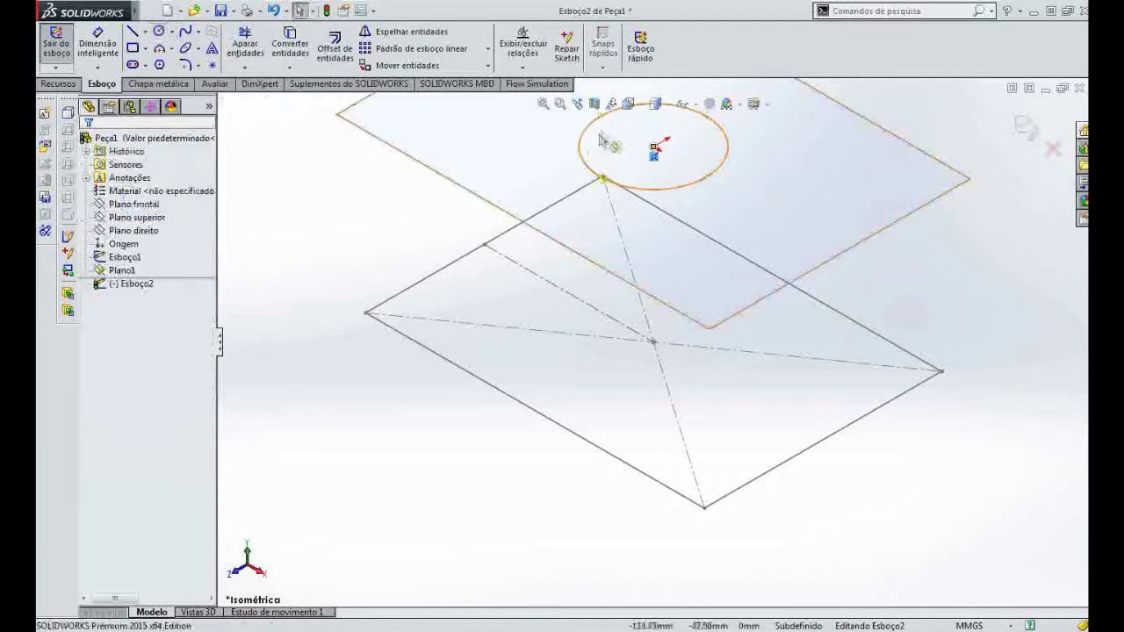
View the sketch face-on and dimension the circle's diameter to 500 mm.
left_click(639, 106)
left_click(637, 230)
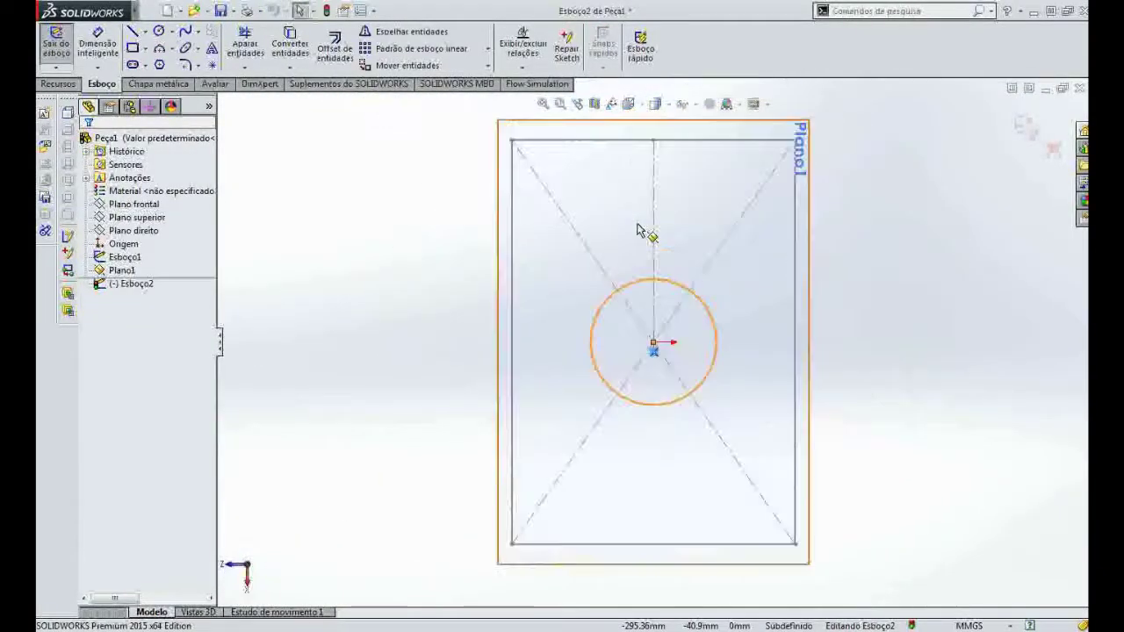
left_click(97, 43)
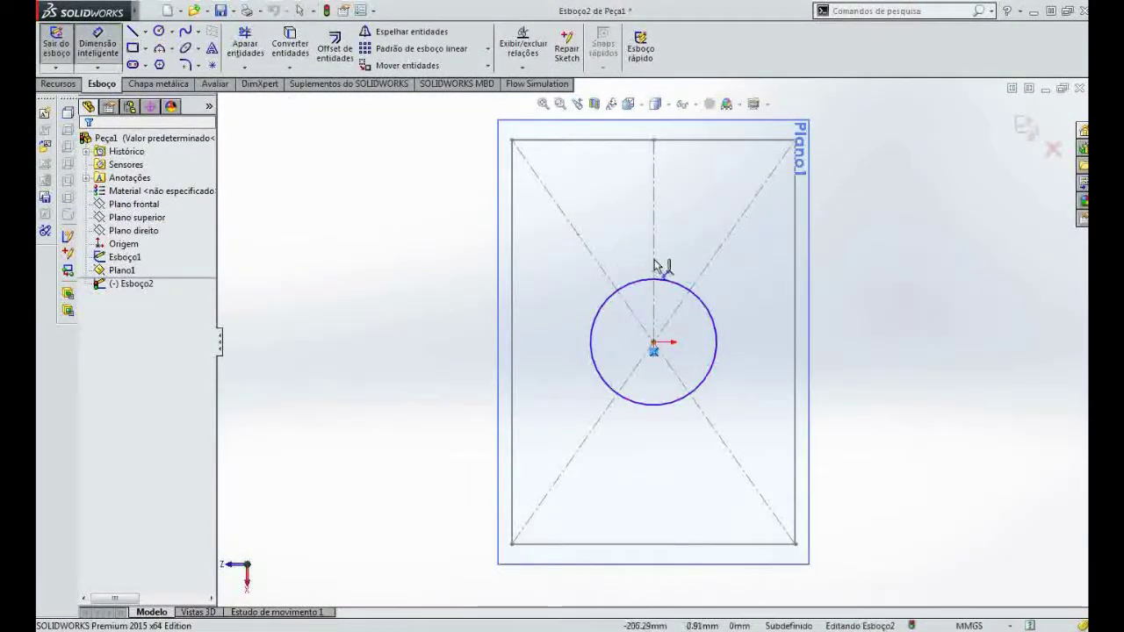
left_click(698, 301)
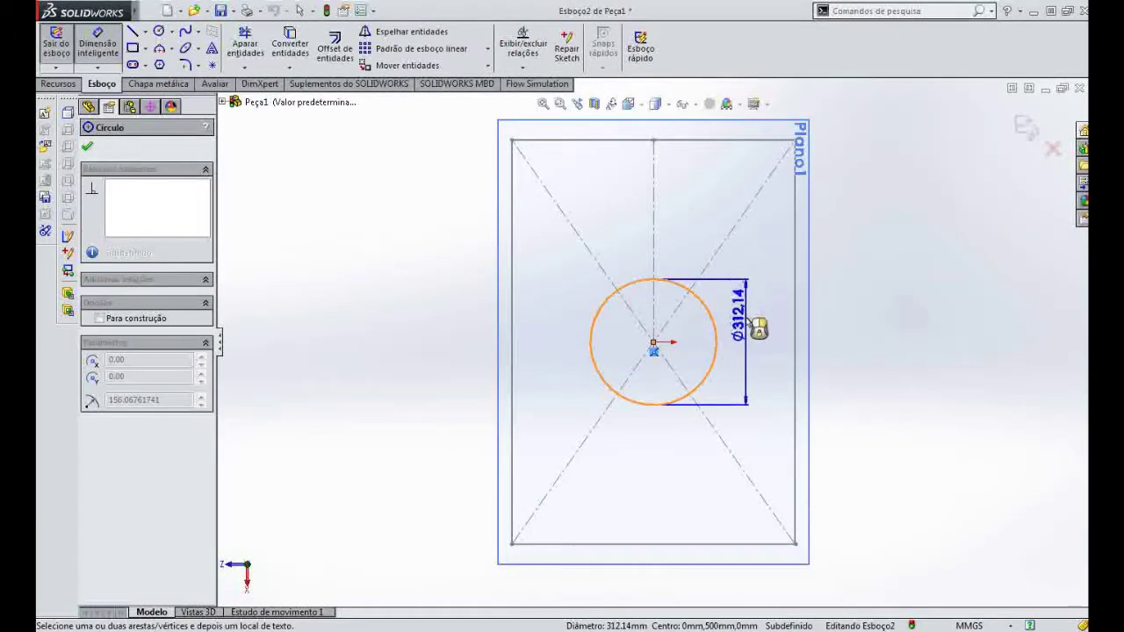
left_click(755, 326)
type("500")
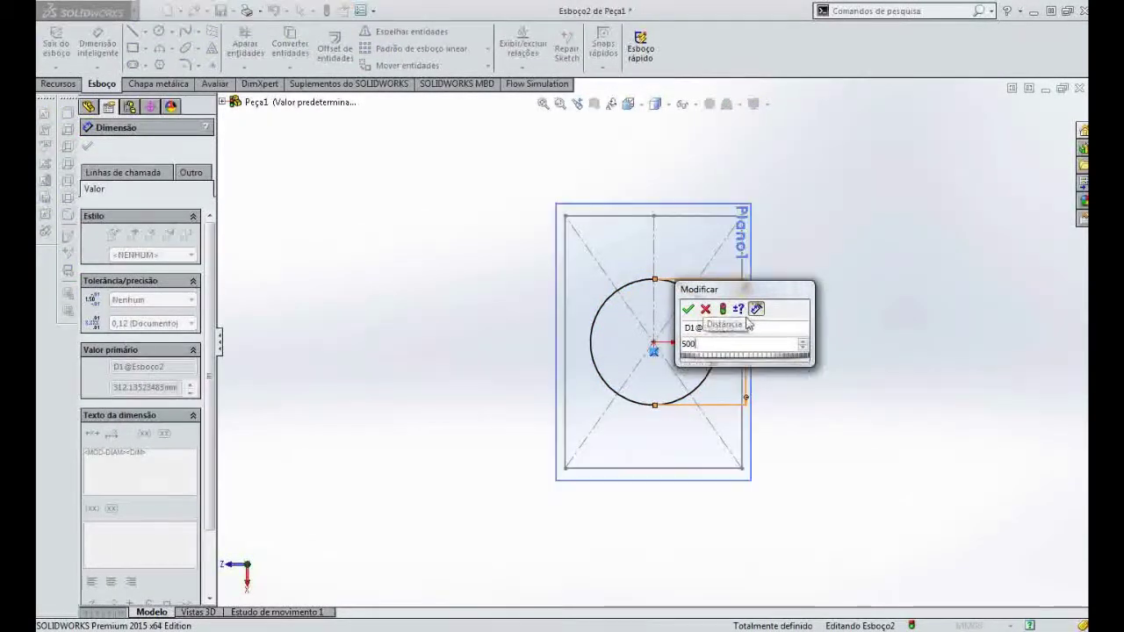
key("Return")
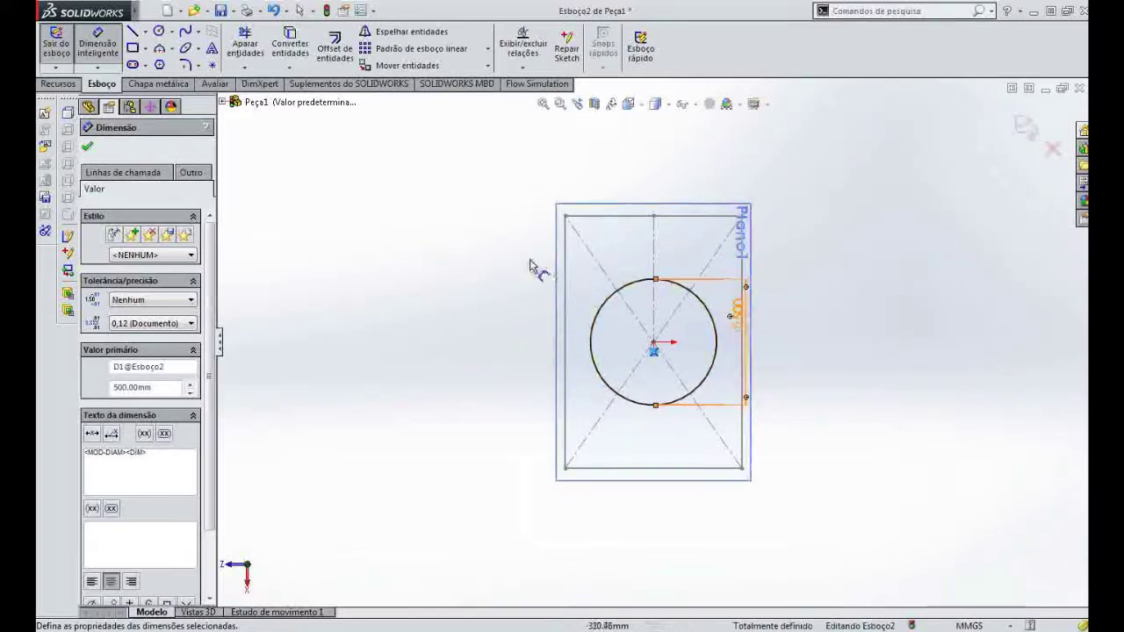
key("Escape")
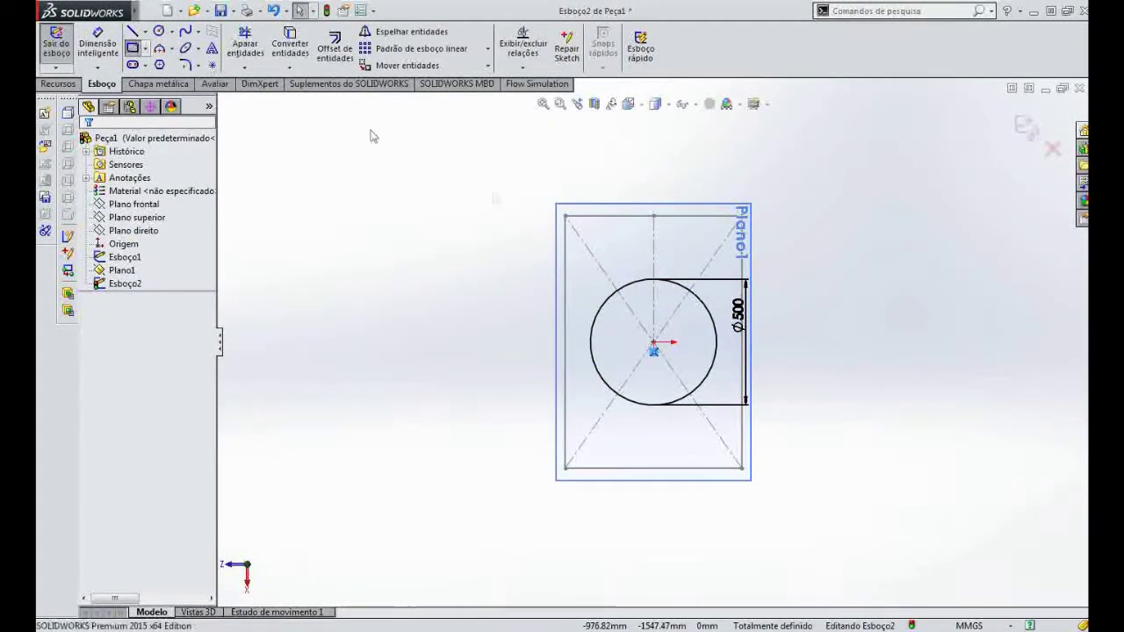
Sketch a small rectangle across the circle's upper edge and add a midpoint relation between its lower edge and the circle's centre.
left_click(132, 47)
scroll(693, 297, "down", 5)
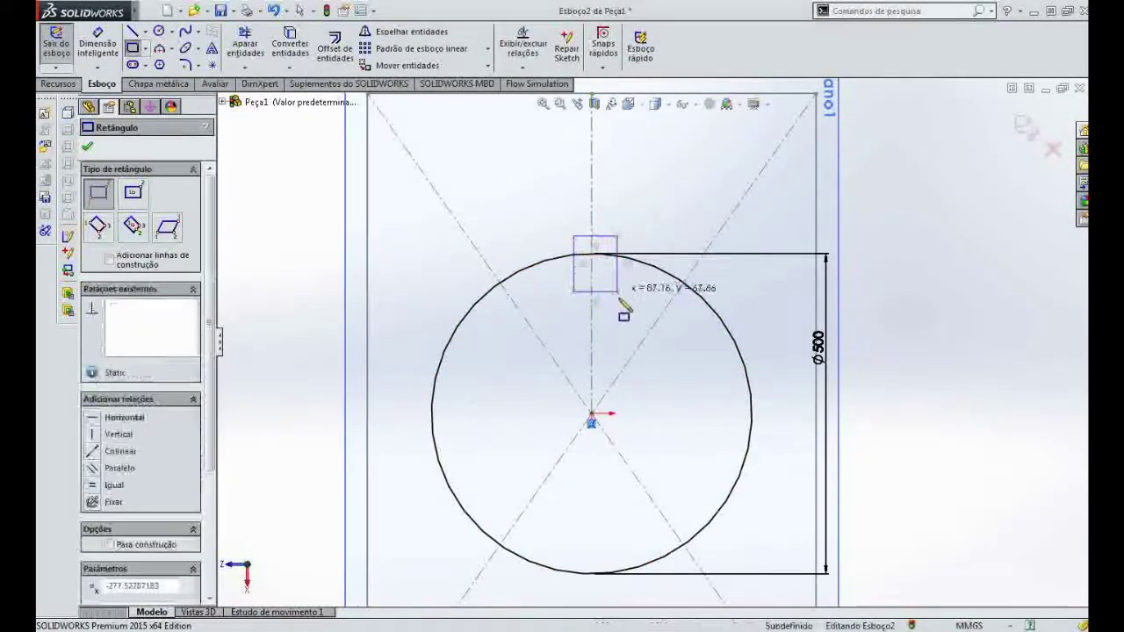
left_click(618, 292)
left_click(592, 415, "ctrl")
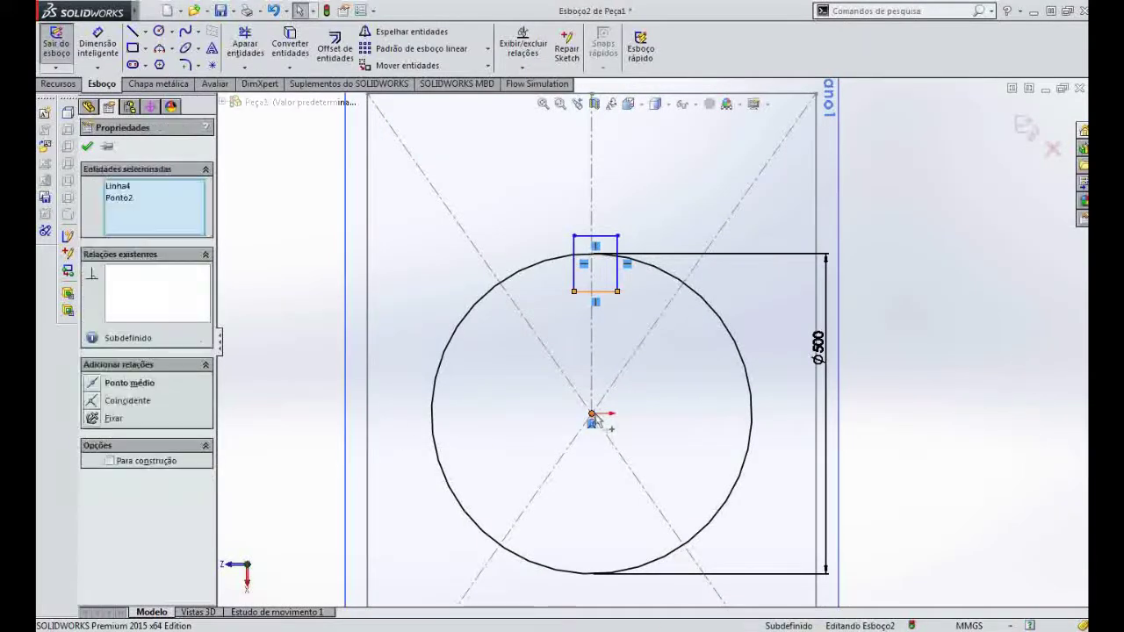
left_click(94, 386)
key("Escape")
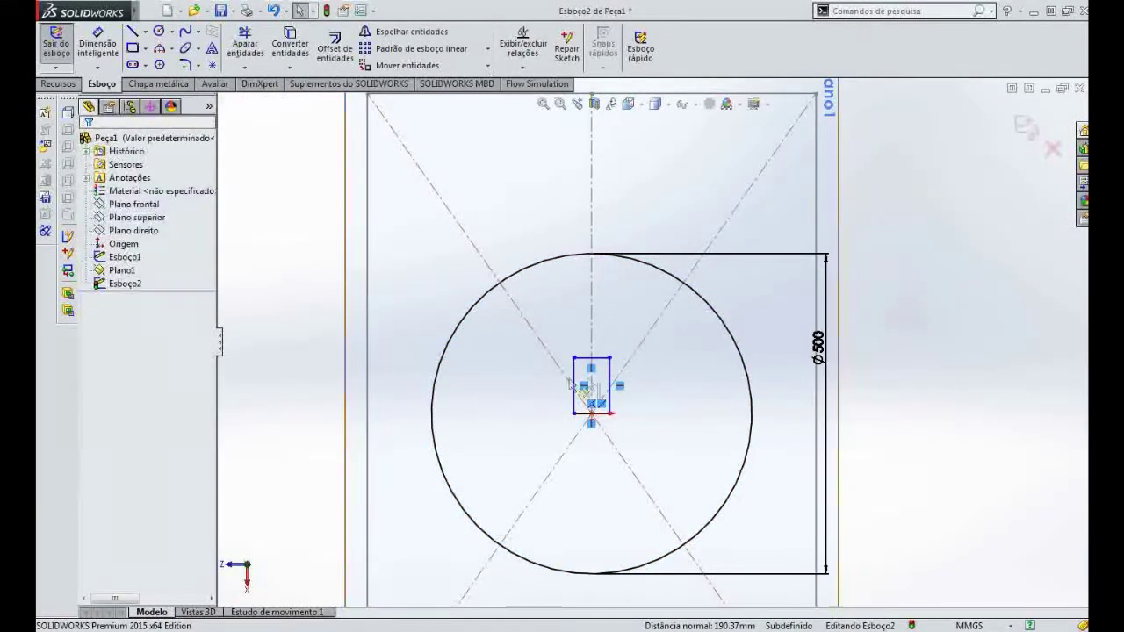
Enlarge the rectangle until it extends above the circle, and dimension the length of its upper edge.
left_click_drag(574, 358, 532, 207)
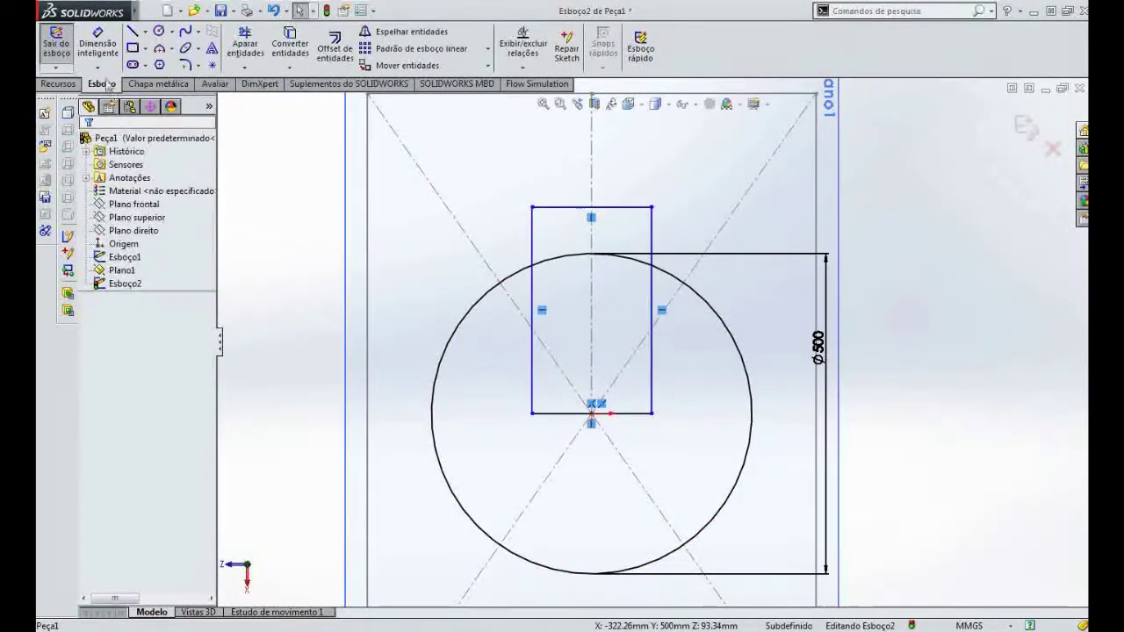
left_click(97, 43)
left_click(561, 210)
left_click(570, 196)
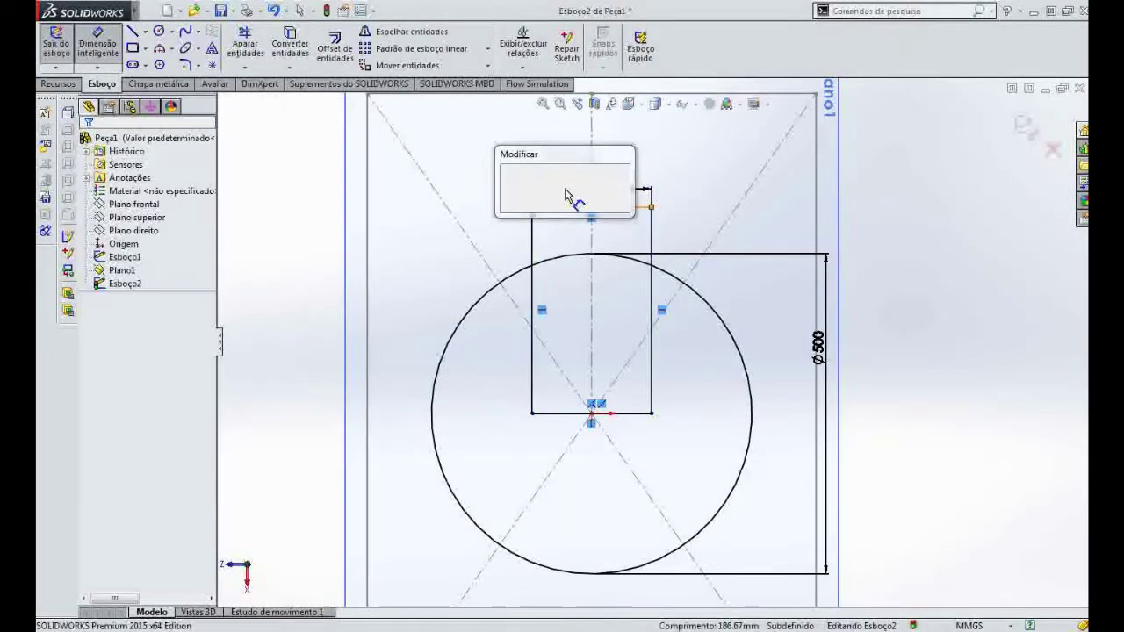
key("Return")
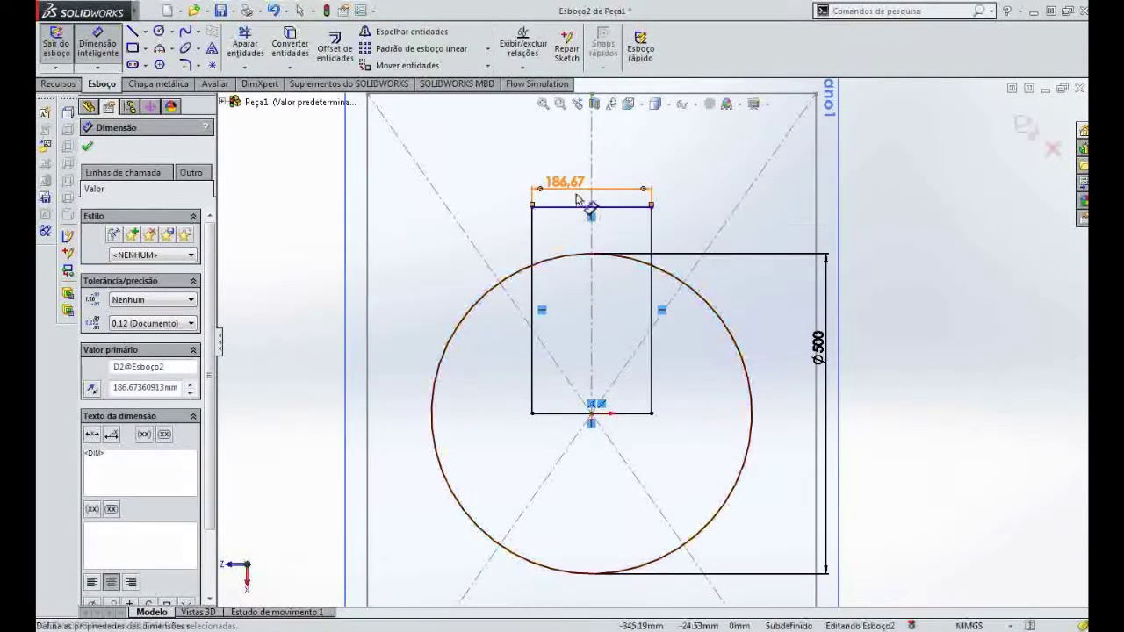
key("Escape")
key("Escape")
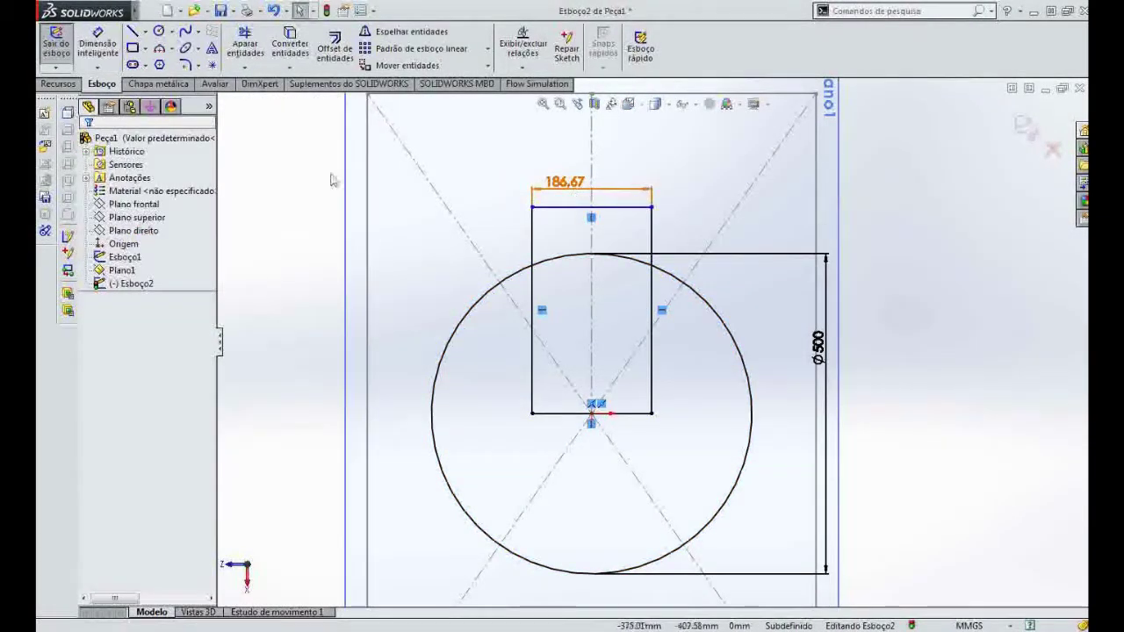
Convert the rectangle's left, right and lower sides to construction lines.
left_click(532, 229)
left_click(650, 229, "ctrl")
left_click(561, 412, "ctrl")
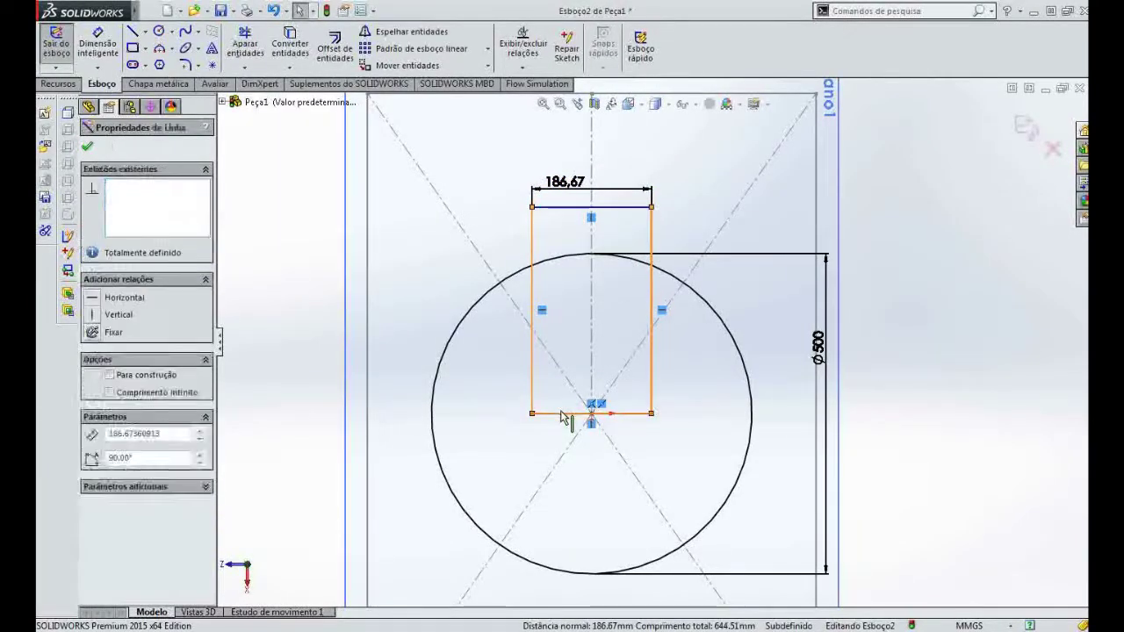
left_click(408, 387)
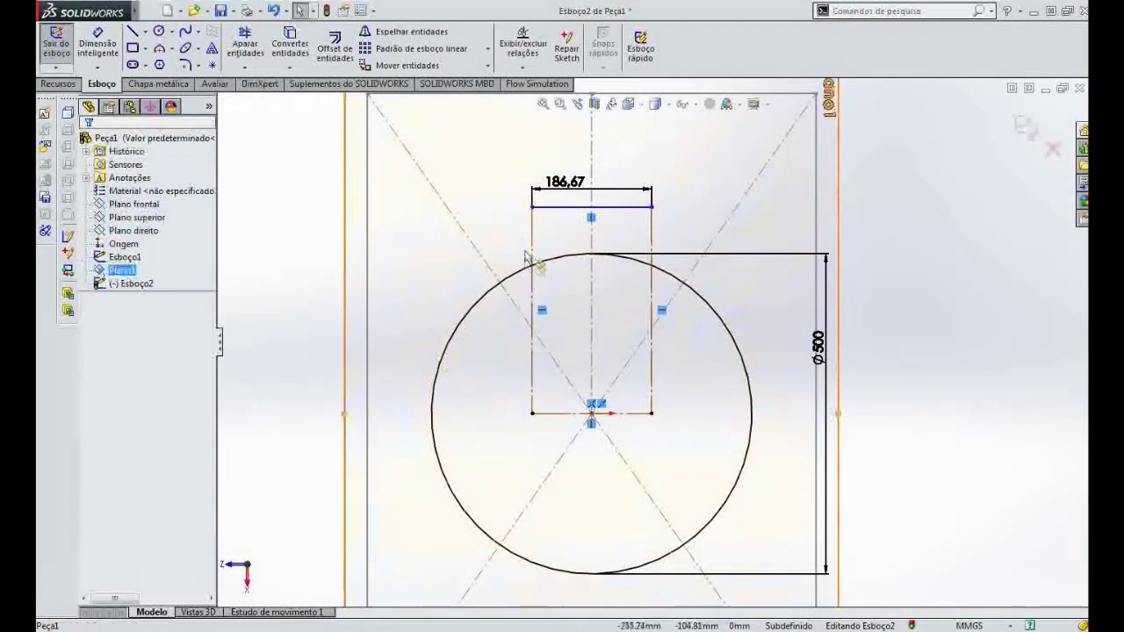
Try to set the dimension of the rectangle's upper edge to 0.5 mm and undo the change.
double_click(556, 183)
type("0,5")
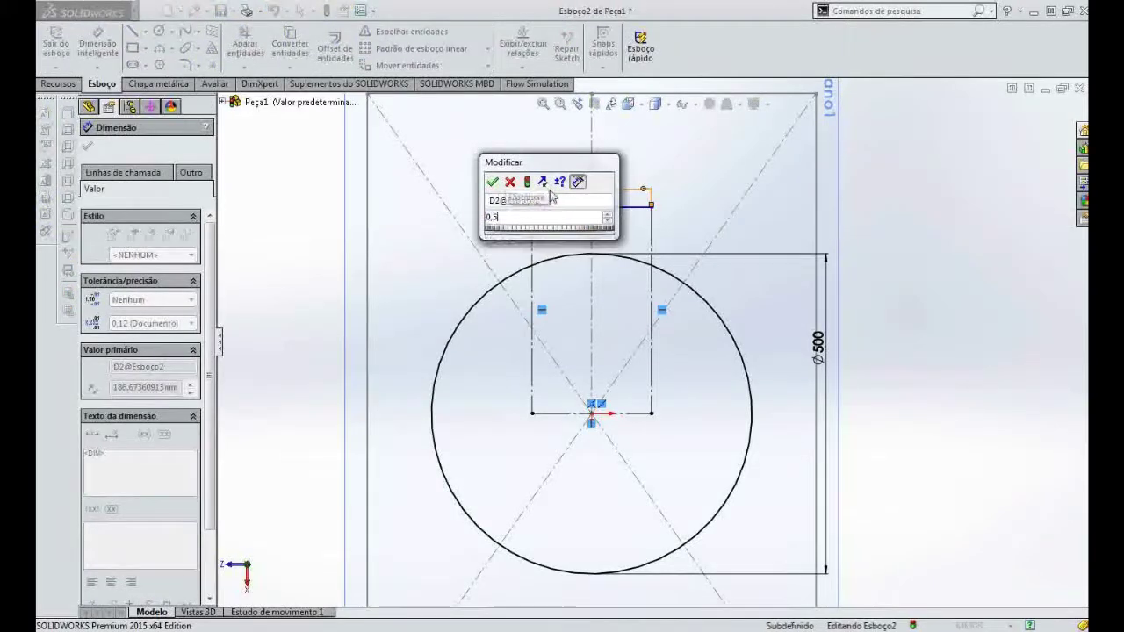
key("Return")
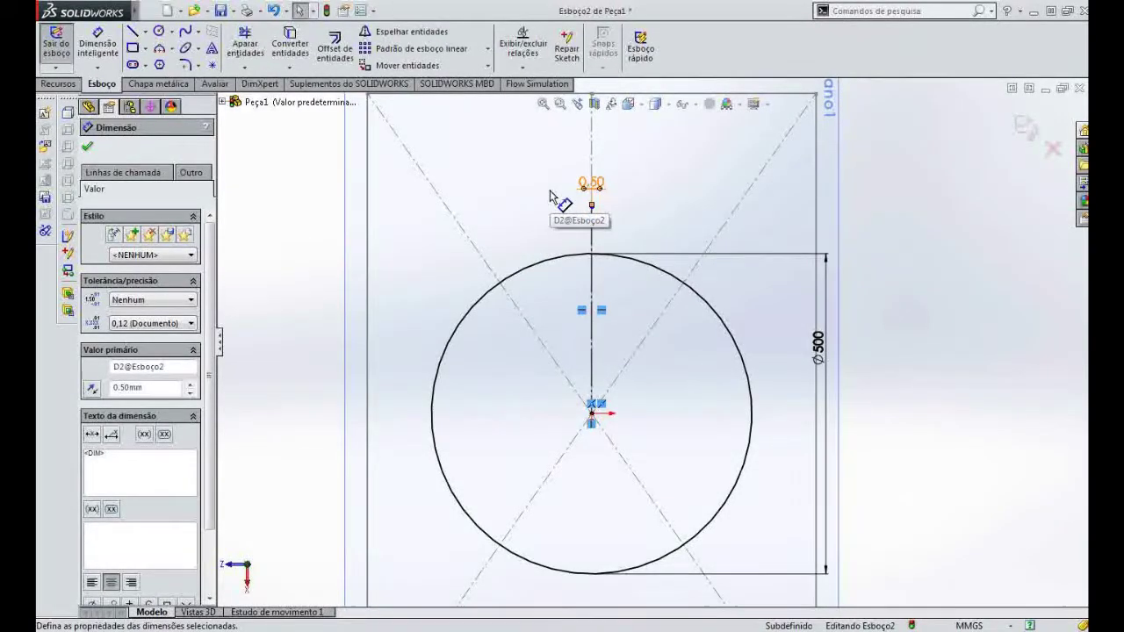
key("ctrl+z")
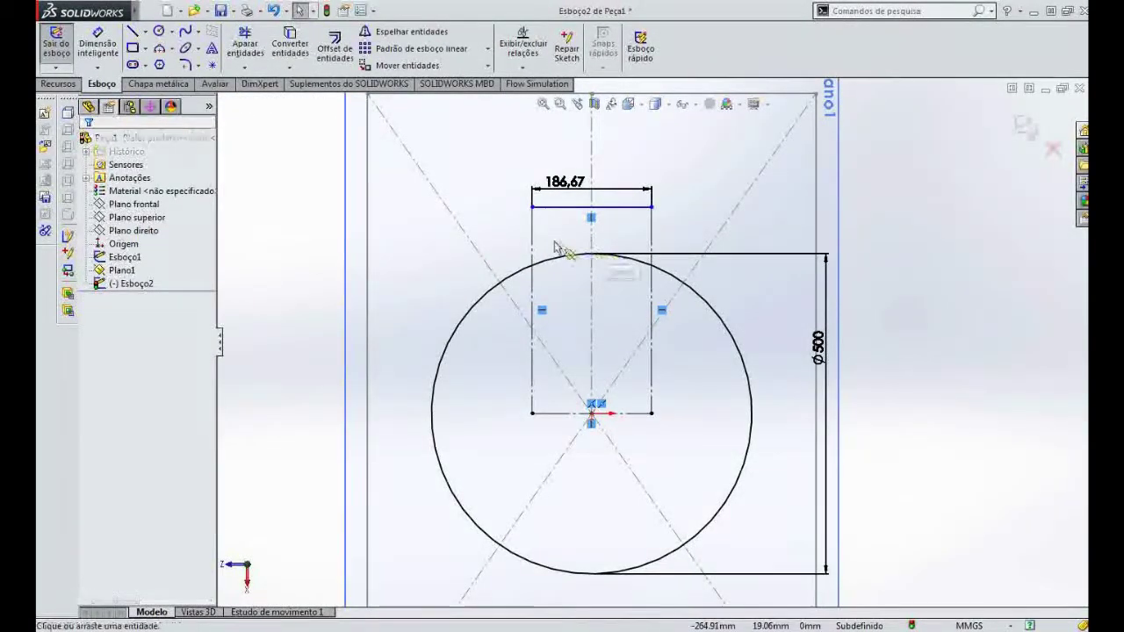
Trim the rectangle's sides outside the circle and the arc between them.
key("t")
left_click(532, 239)
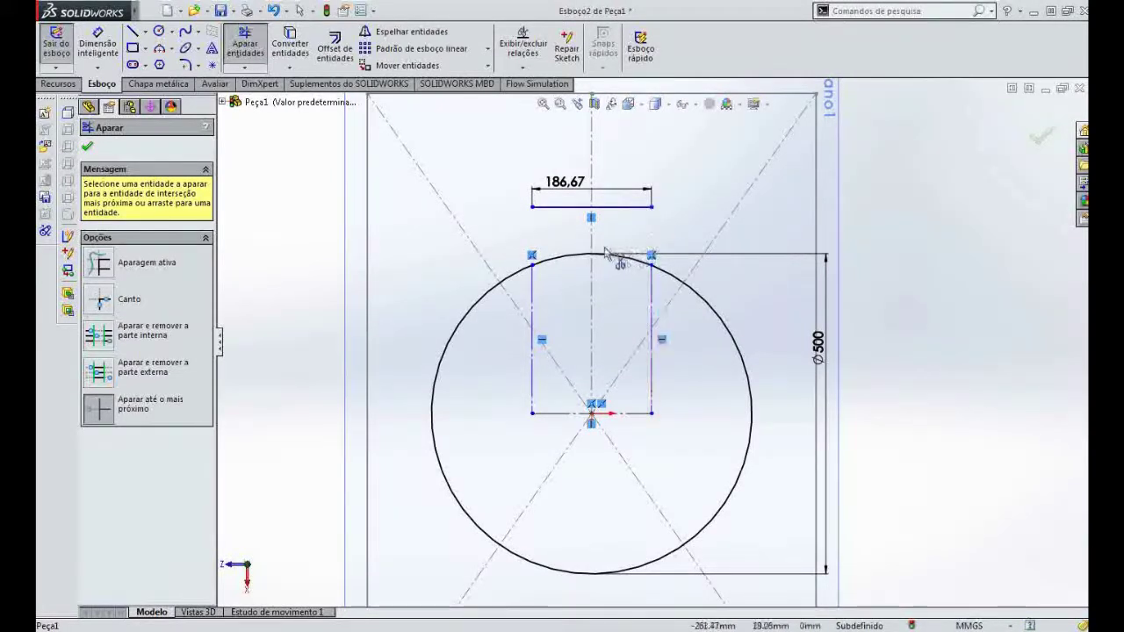
key("Escape")
Dimension the short construction line at the circle's centre to 0.5 mm.
left_click(98, 46)
left_click(564, 414)
left_click(598, 485)
type("0,5")
key("Return")
key("Escape")
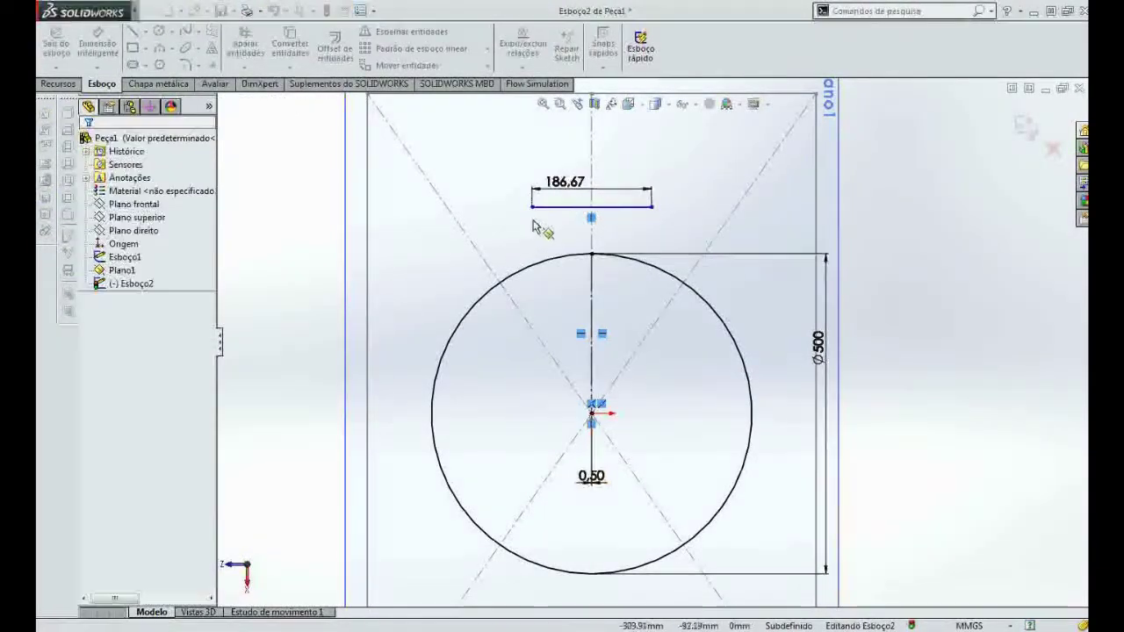
Delete the leftover line above the circle and exit the sketch.
left_click(555, 208)
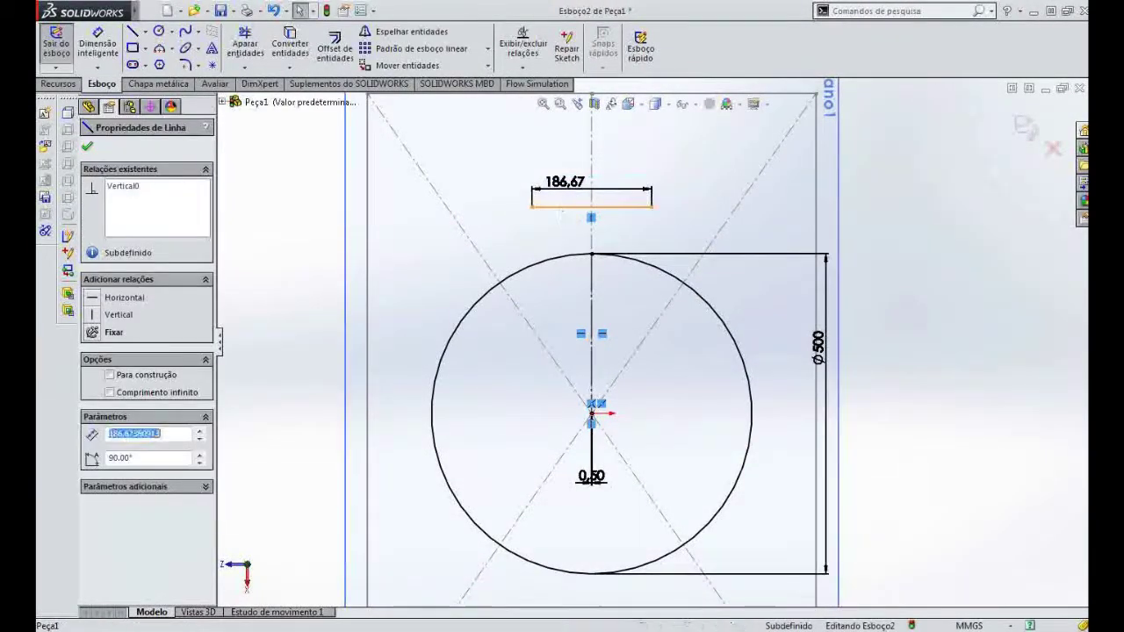
key("Delete")
left_click(468, 327)
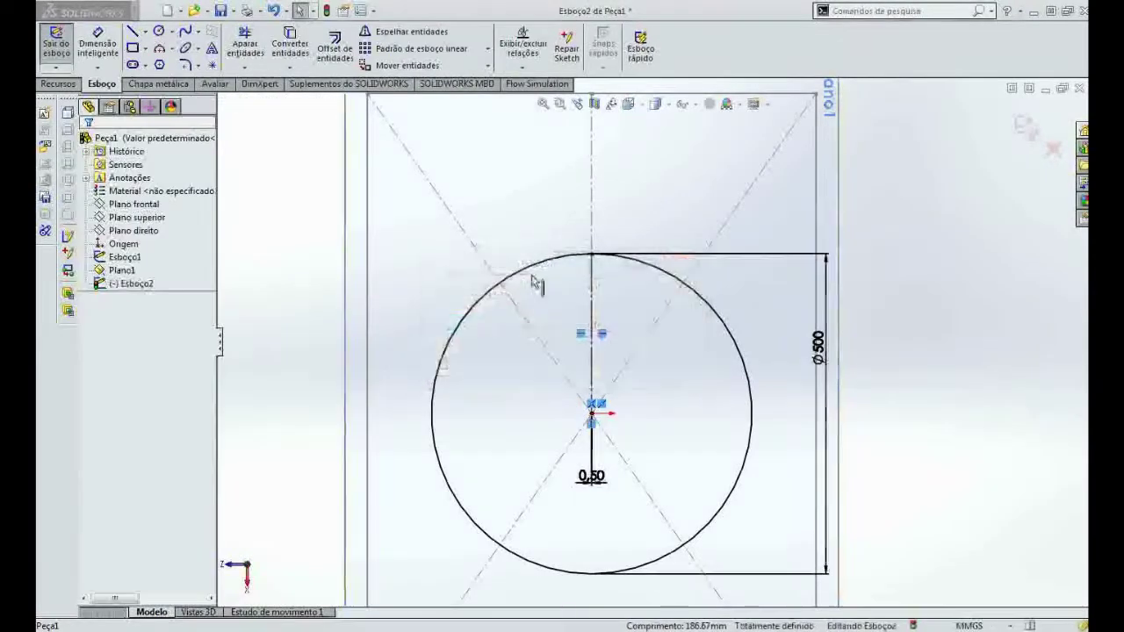
mouse_move(626, 362)
middle_mouse_down()
mouse_move(609, 188)
mouse_move(670, 269)
mouse_move(582, 375)
mouse_move(578, 416)
middle_mouse_up()
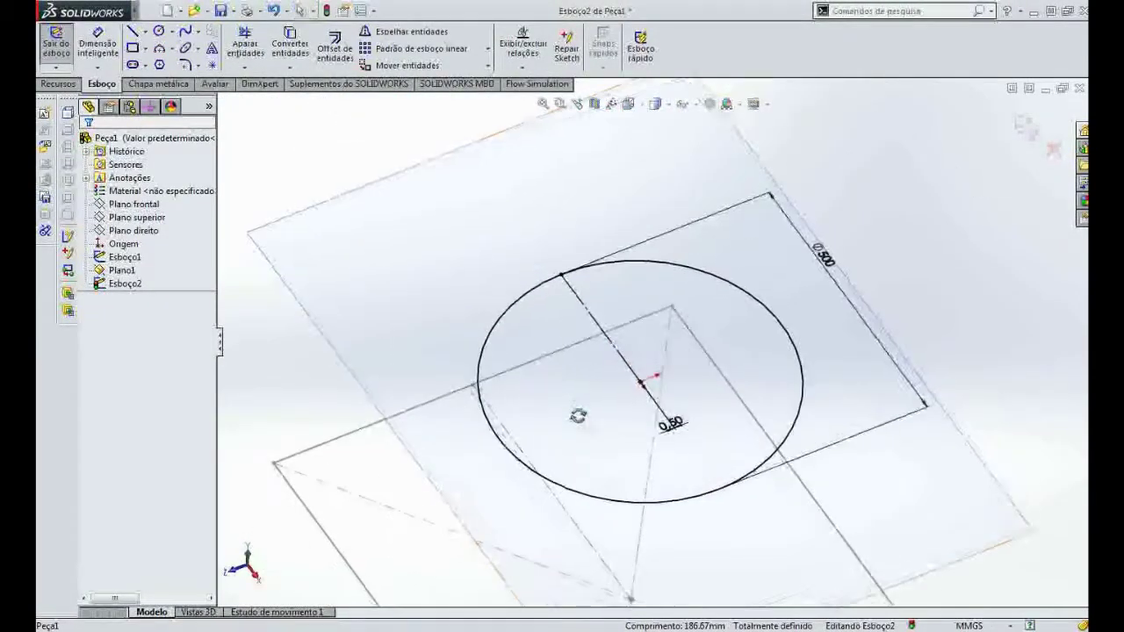
scroll(577, 416, "up", 4)
left_click(1026, 128)
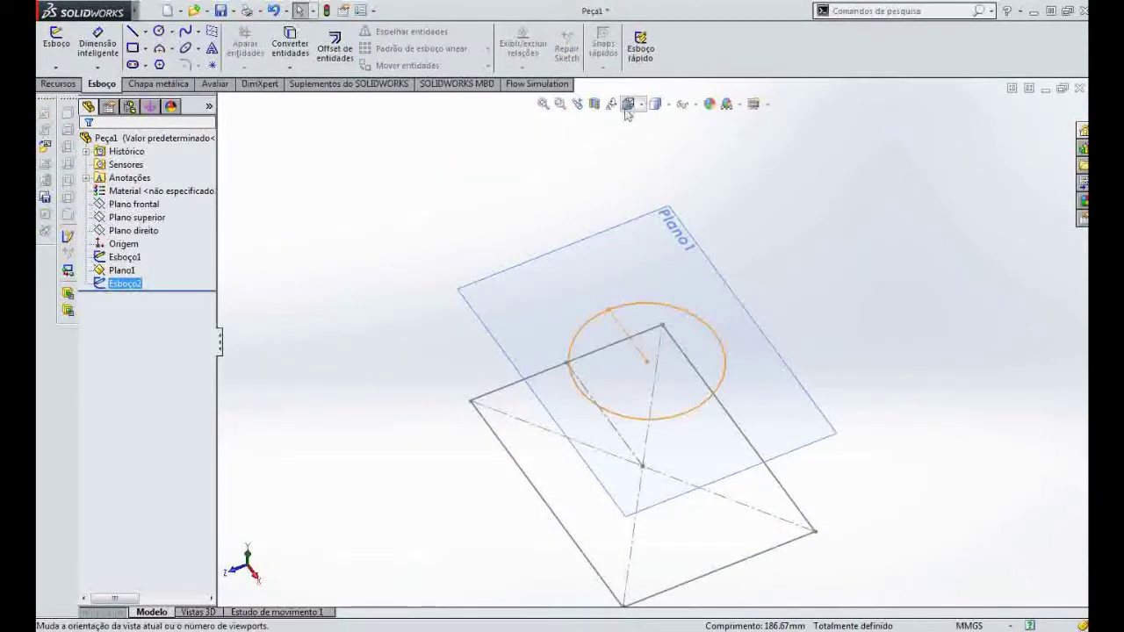
Create a lofted bend with the Curvada method between the circle sketch and the slit rectangle sketch.
left_click(628, 103)
left_click(703, 142)
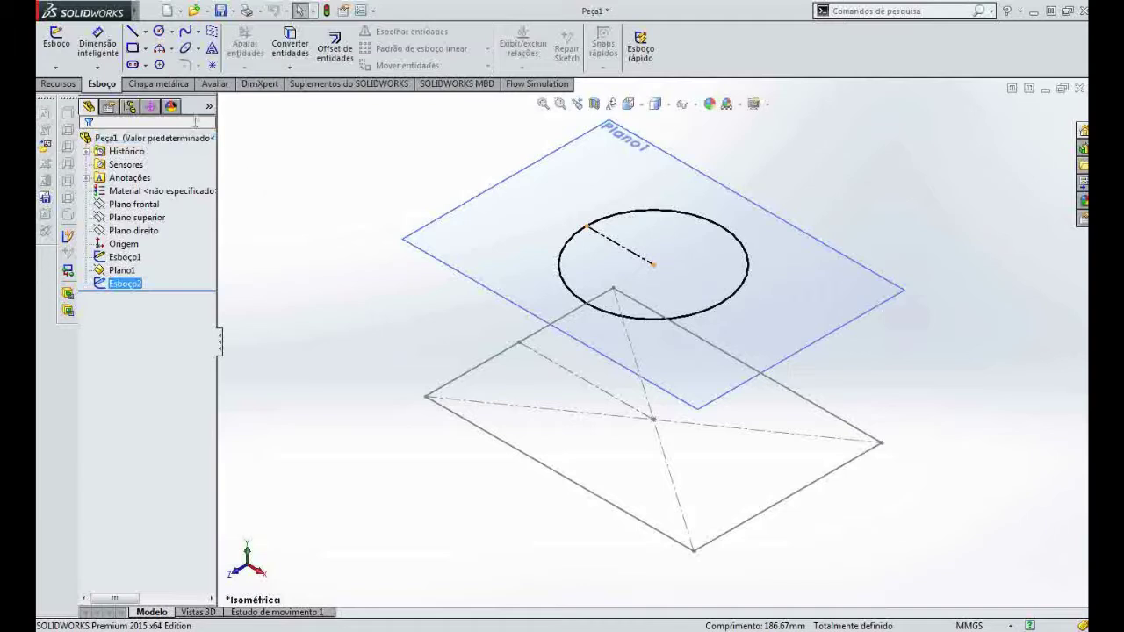
left_click(180, 84)
left_click(173, 45)
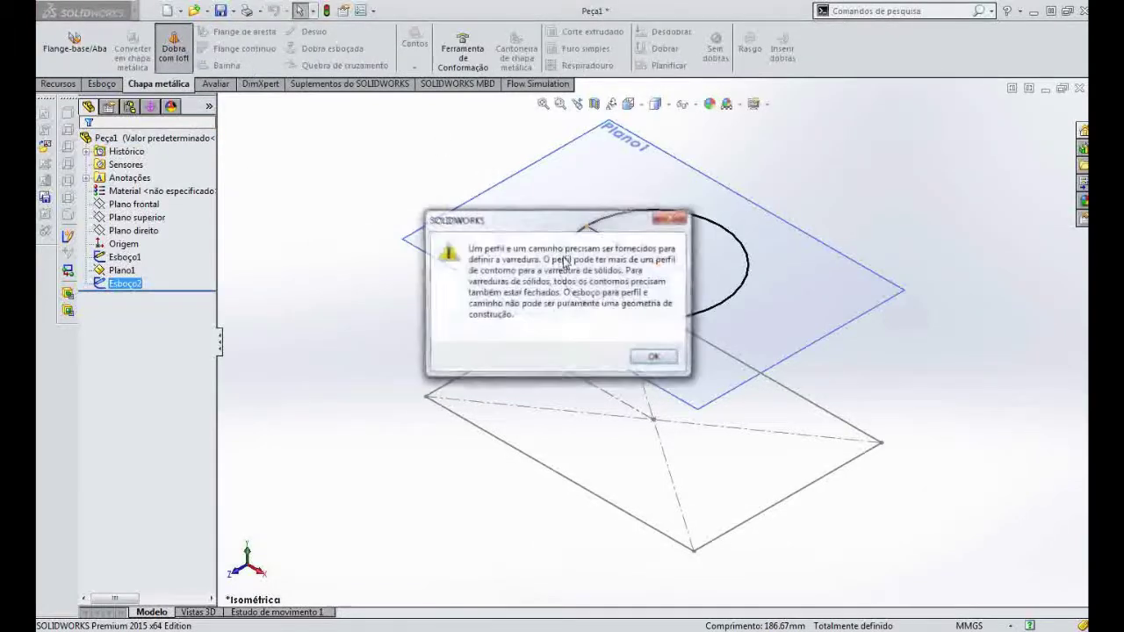
left_click(649, 357)
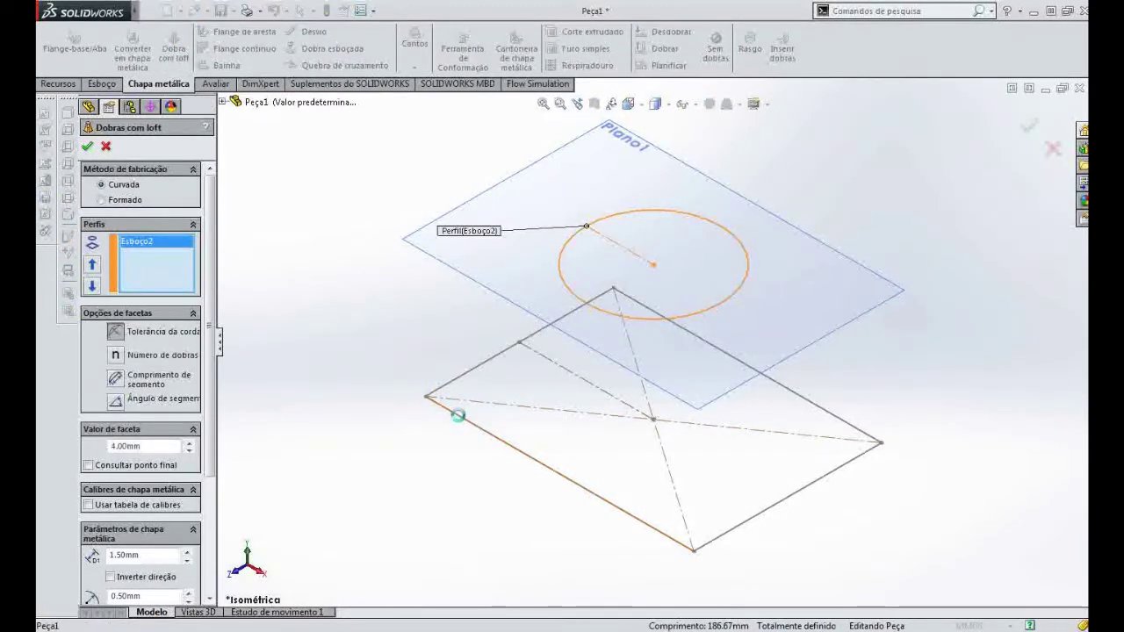
left_click(457, 416)
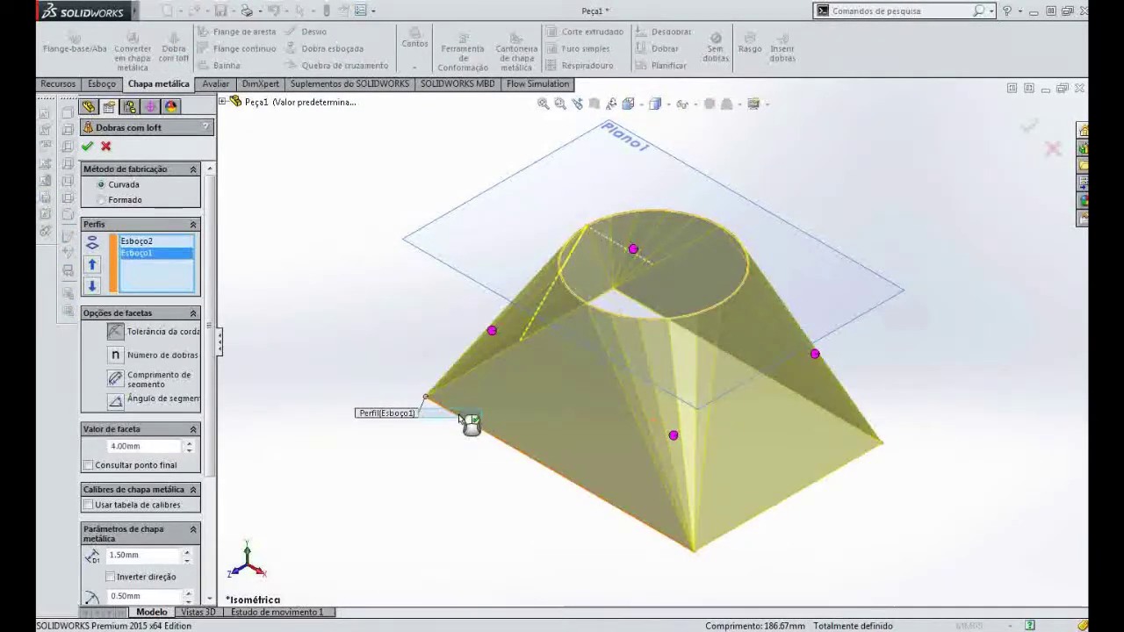
left_click(87, 147)
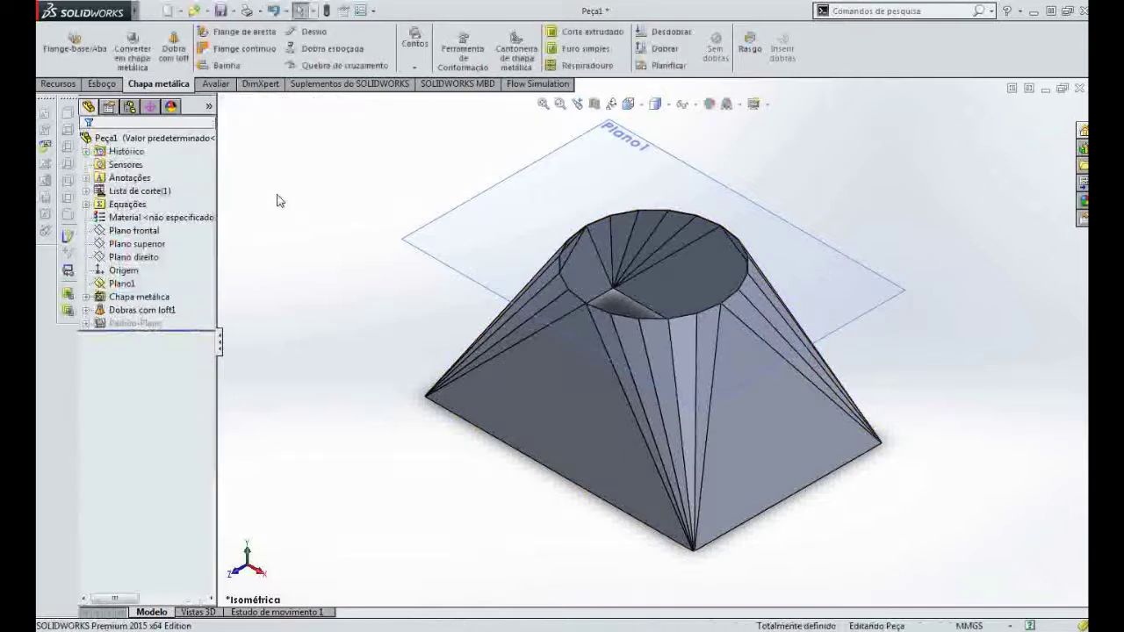
Flatten the lofted transition, examine its flat pattern from the front, and fold it back.
left_click(628, 104)
left_click(562, 331)
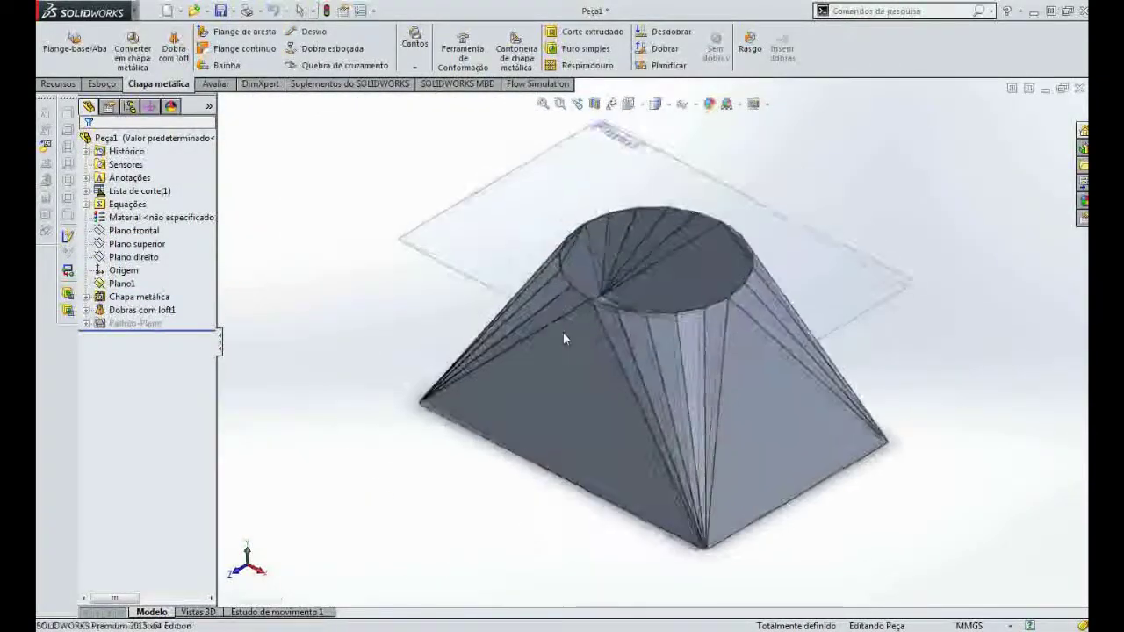
left_click(628, 104)
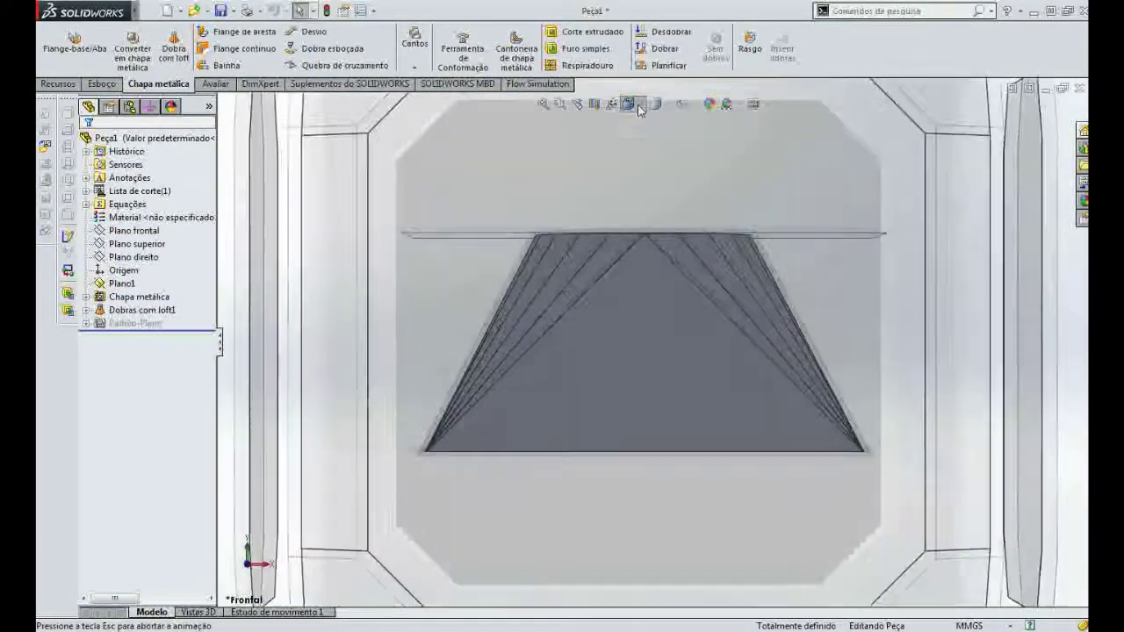
left_click(534, 216)
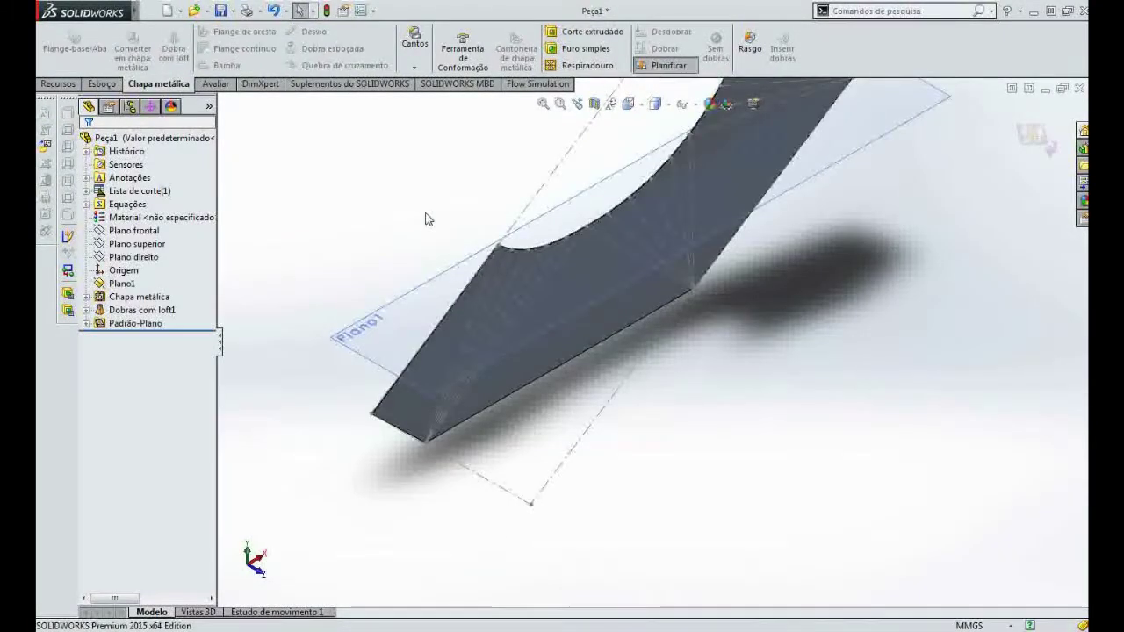
left_click(629, 105)
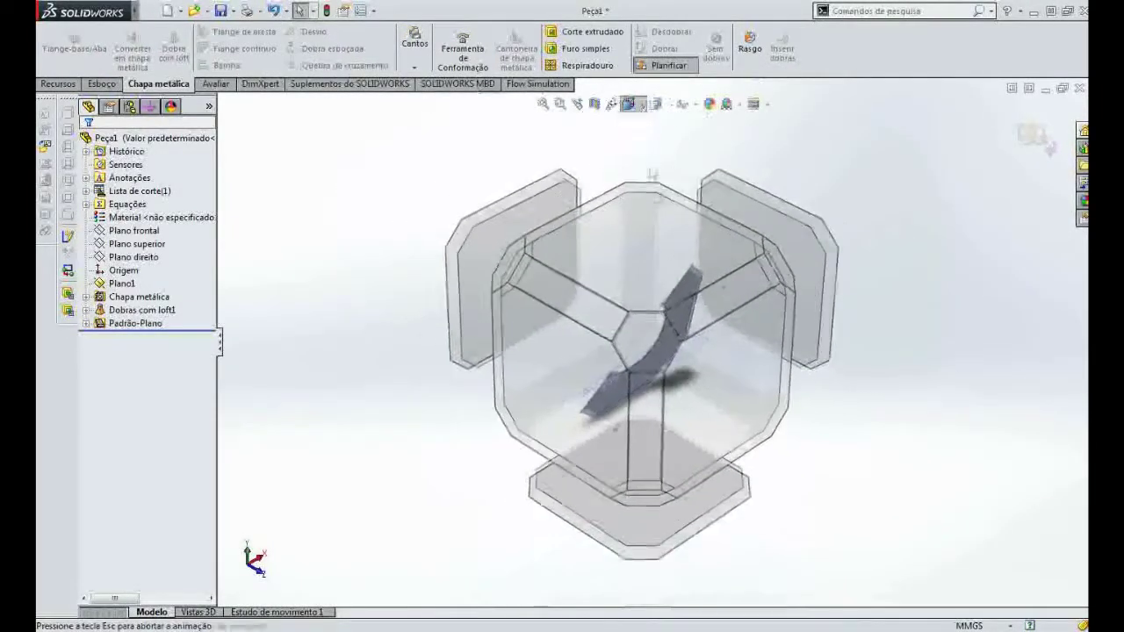
left_click(742, 404)
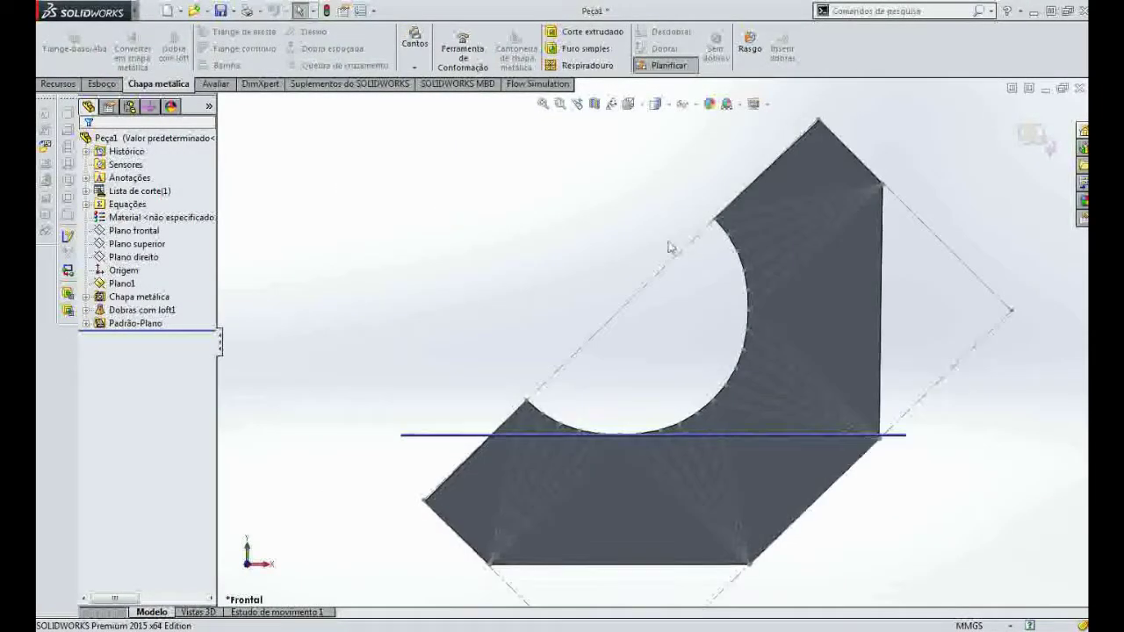
left_click(640, 65)
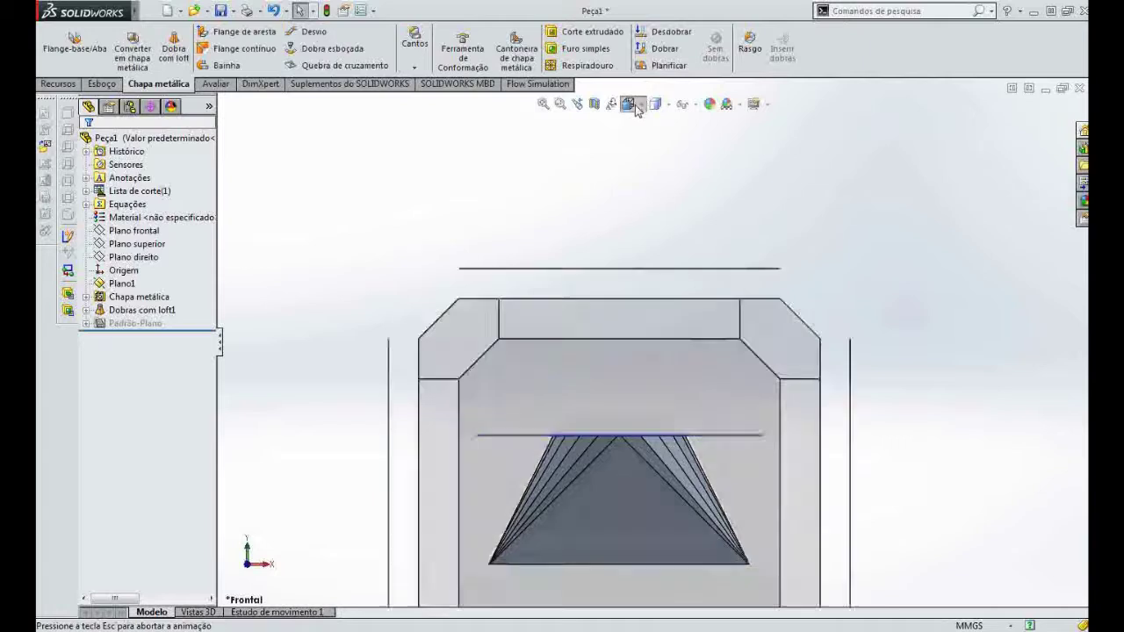
Start a sketch on Plano superior and draw a corner rectangle overlapping the long edge of the transition's base.
left_click(628, 104)
left_click(630, 161)
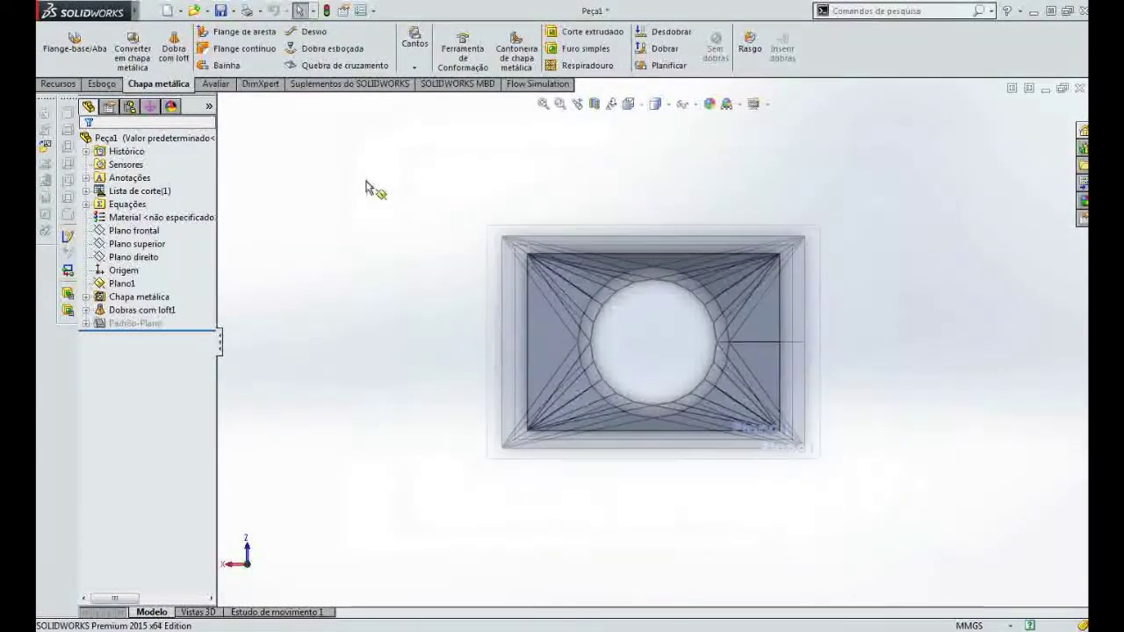
middle_click_drag(372, 188, 905, 241)
middle_click_drag(634, 350, 571, 342)
left_click(162, 243)
left_click(102, 83)
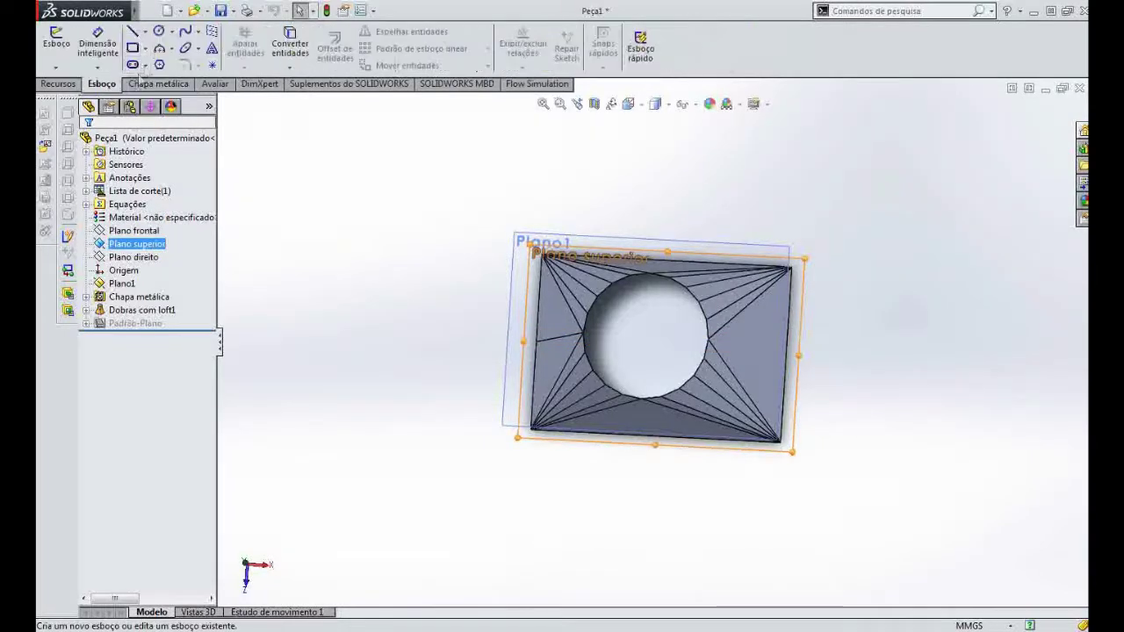
left_click(133, 48)
key("Escape")
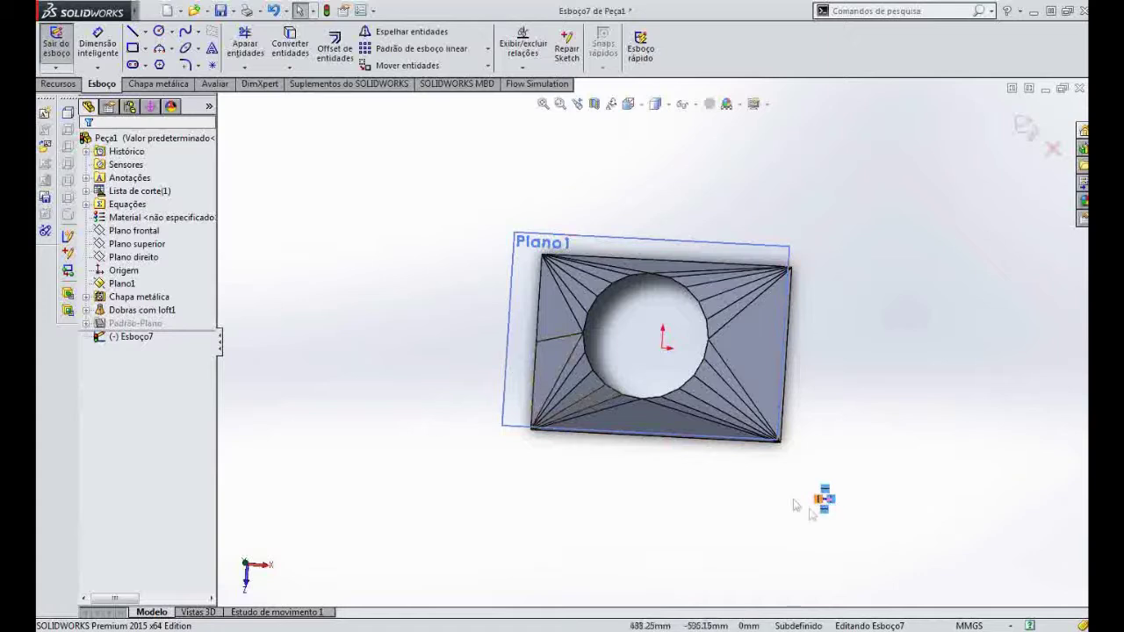
scroll(790, 478, "down", 4)
left_click(743, 453)
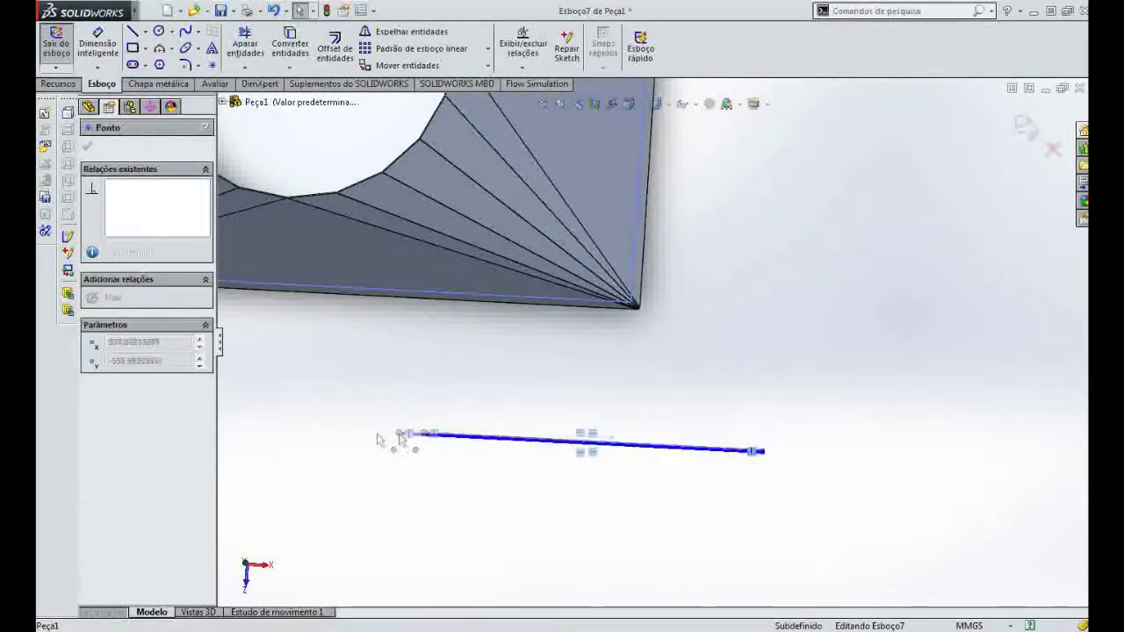
left_click(299, 283)
key("Escape")
Make the origin the midpoint of the rectangle's inner long edge and stretch the rectangle past both ends of the base.
scroll(681, 351, "up", 5)
left_click(501, 209)
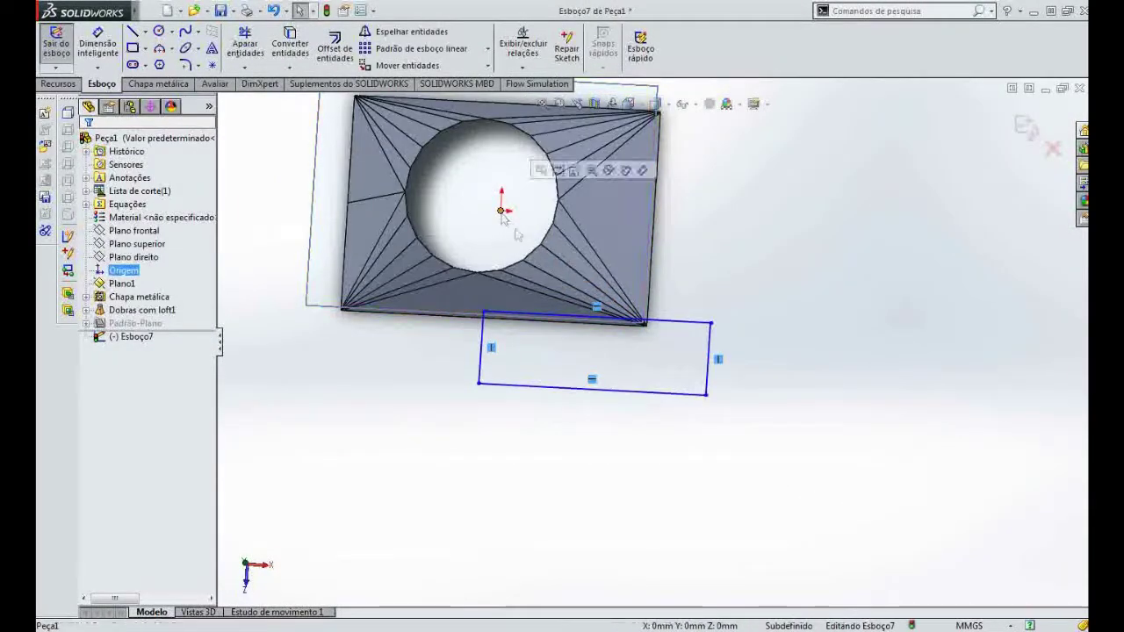
left_click(671, 323, "ctrl")
left_click(129, 383)
left_click(482, 338)
left_click_drag(482, 294, 283, 376)
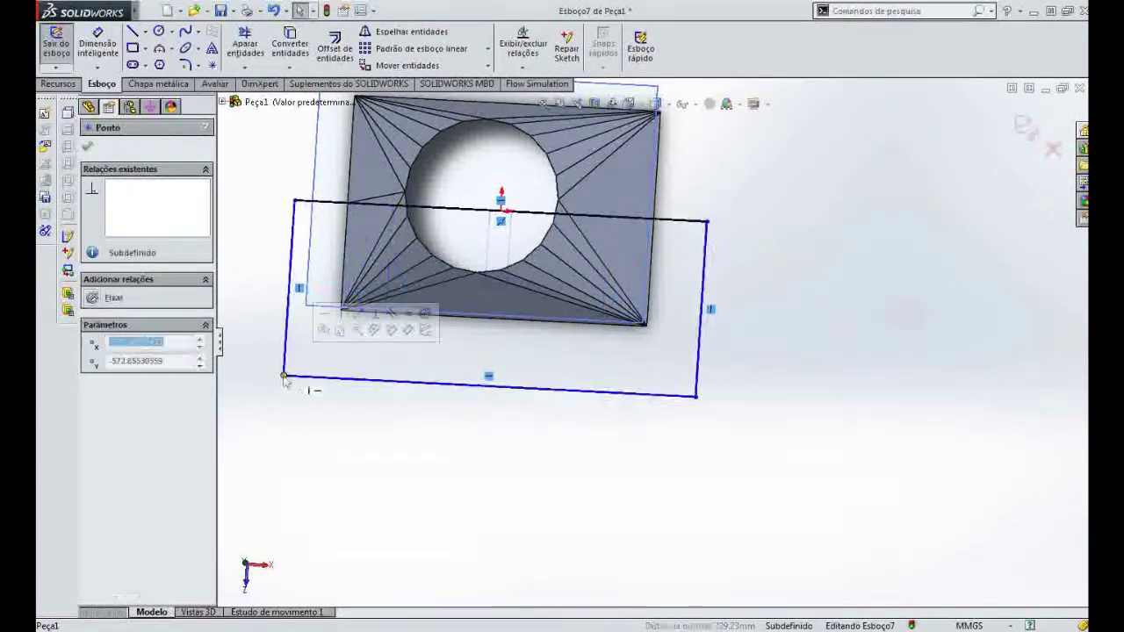
Dimension the rectangle's short side to 600 mm and its long side to 1300 mm.
left_click(98, 51)
left_click(297, 275)
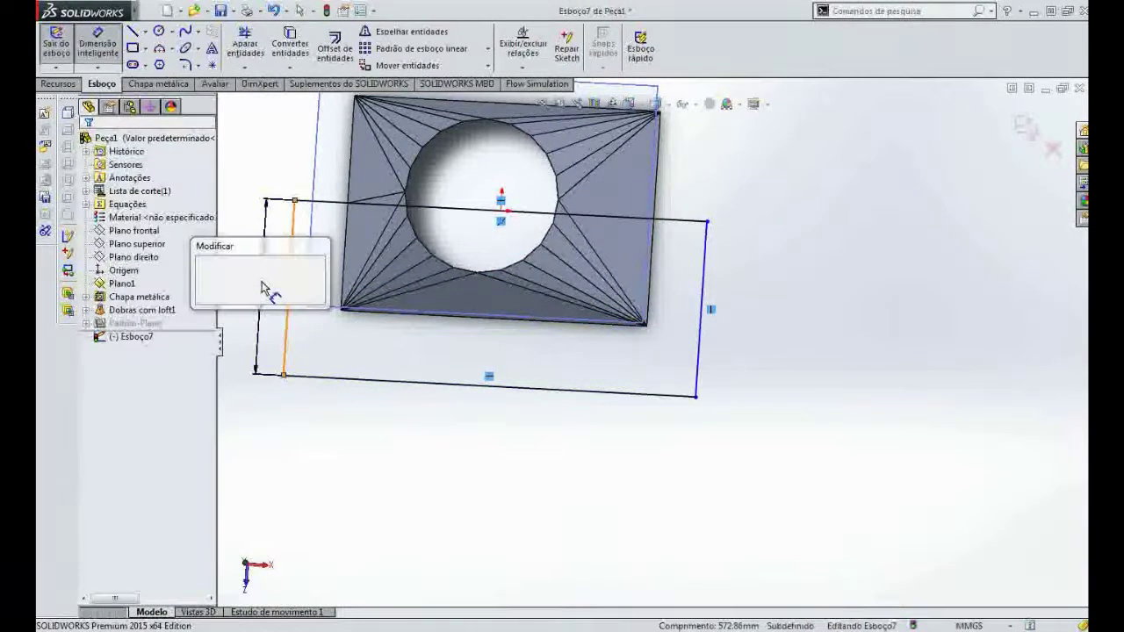
left_click(263, 288)
key("Return")
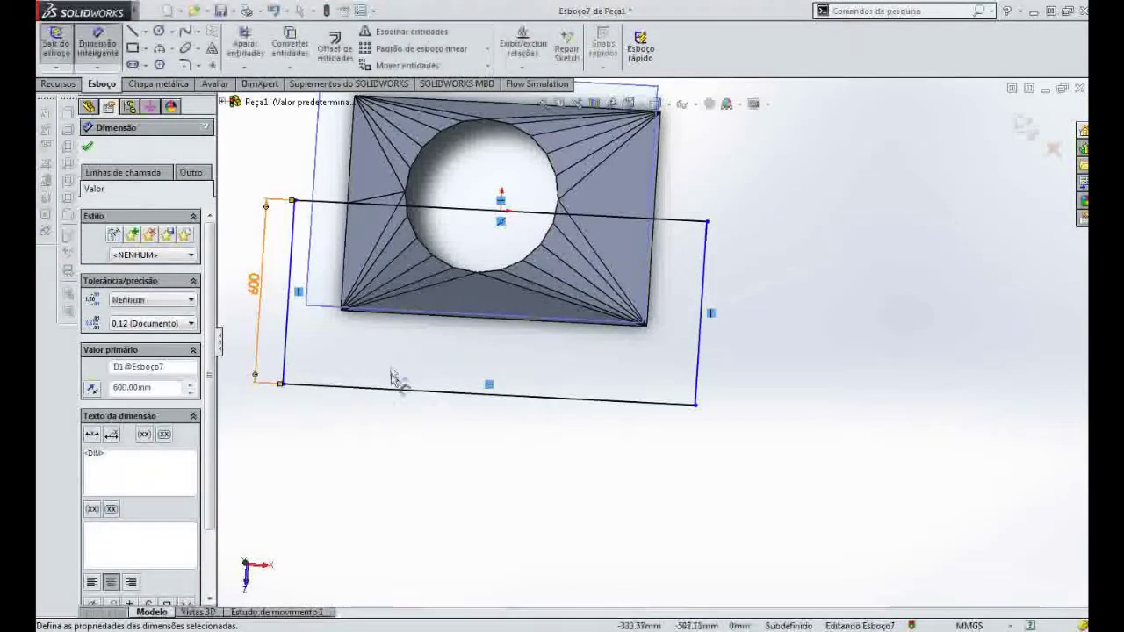
left_click(397, 392)
left_click(417, 430)
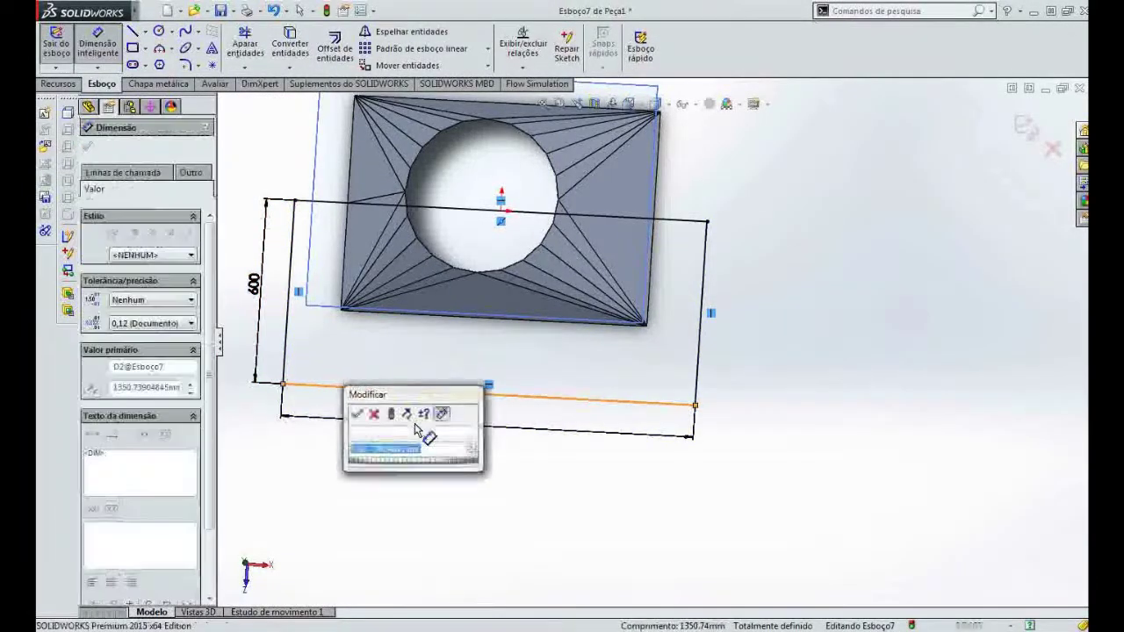
type("1300")
key("Return")
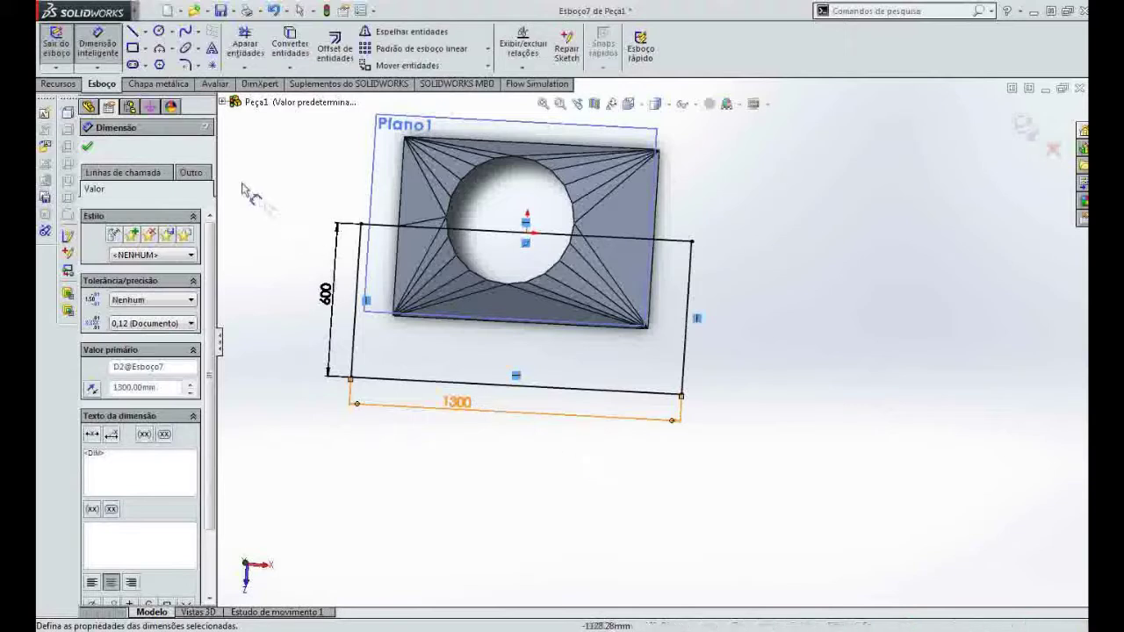
Cut away the half of the transition covered by the rectangle with an extruded cut set to Passante.
left_click(58, 83)
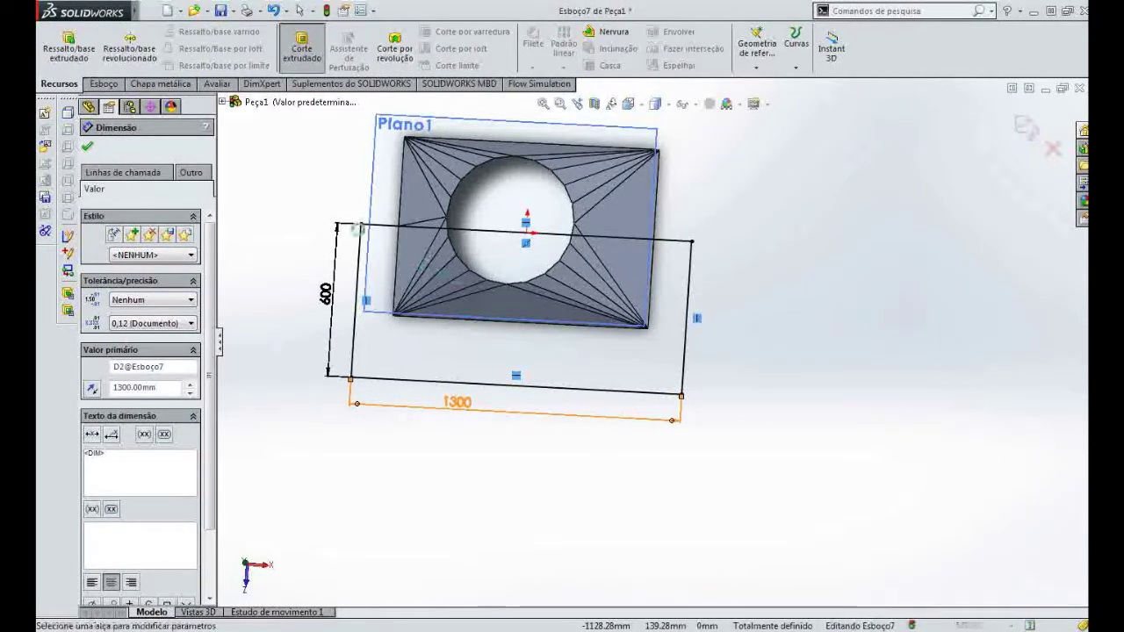
left_click(301, 45)
left_click(149, 231)
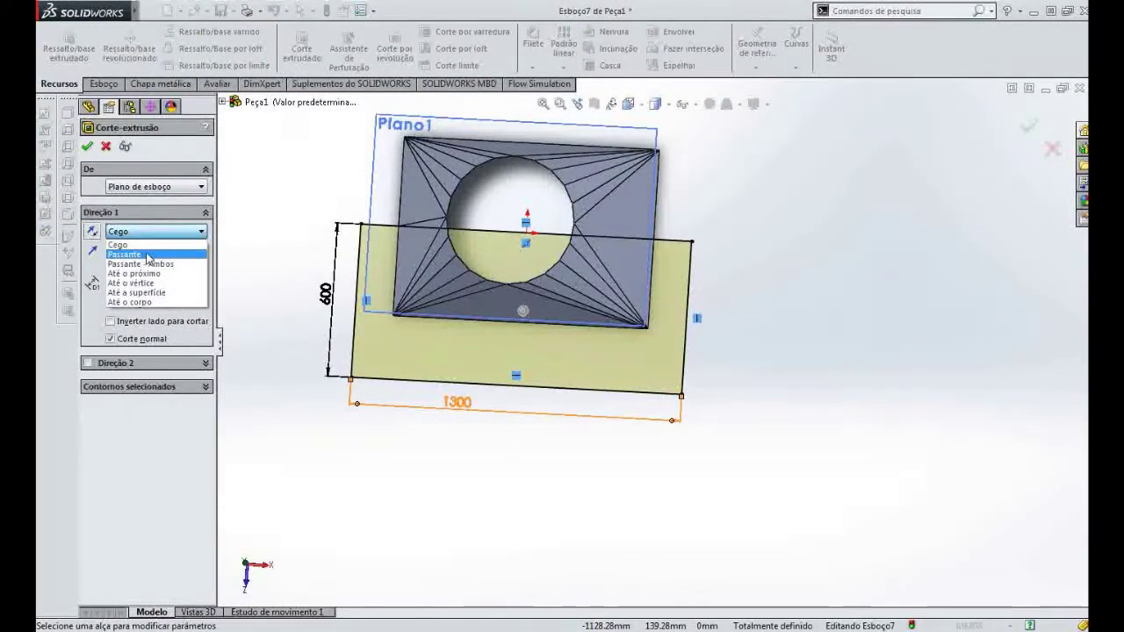
left_click(148, 254)
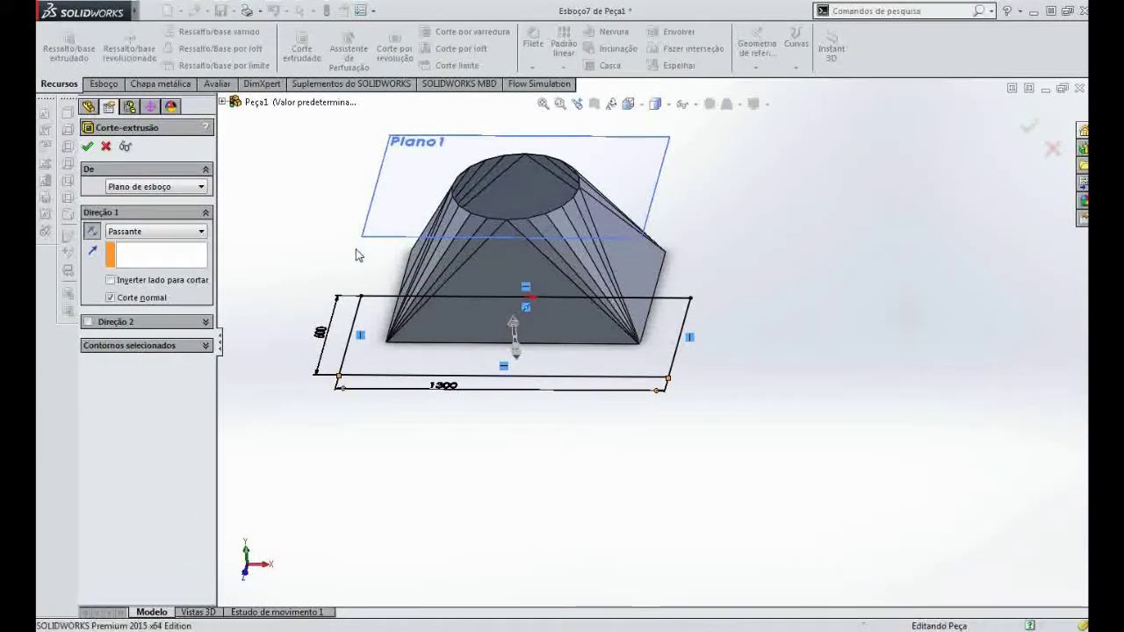
key("Return")
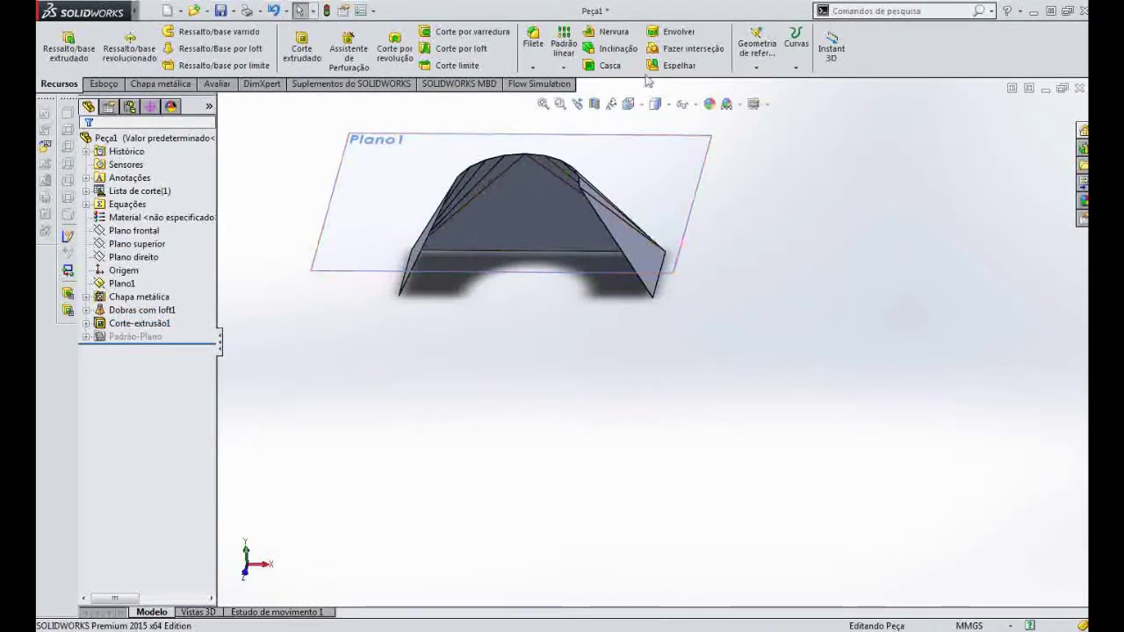
Show the part in isometric view and hide Plano1.
left_click(640, 107)
left_click(725, 322)
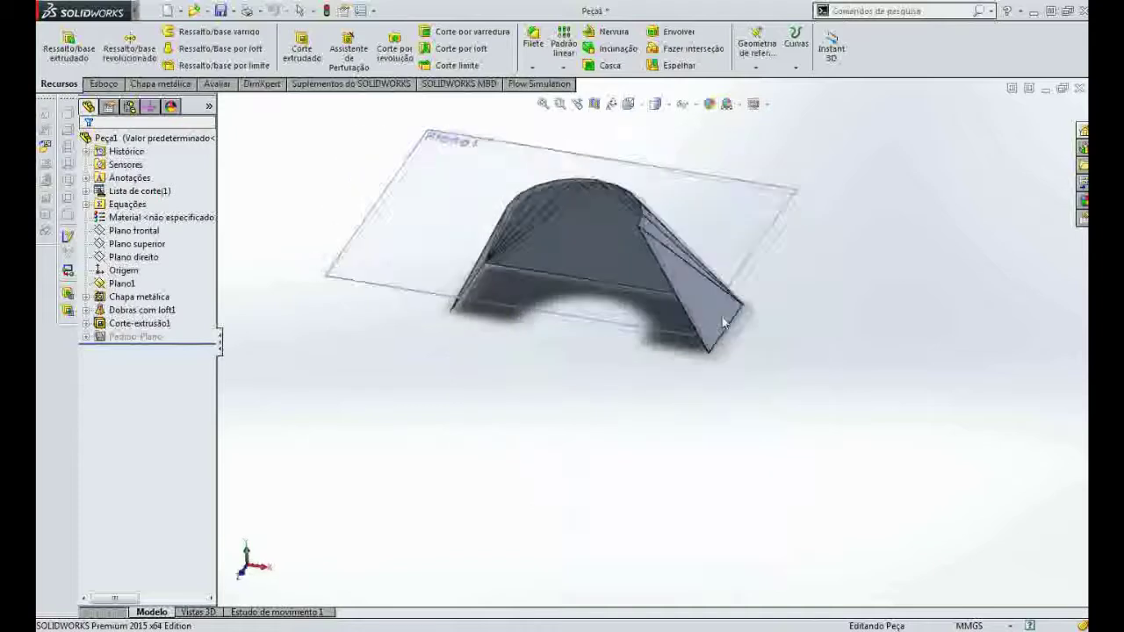
right_click(122, 283)
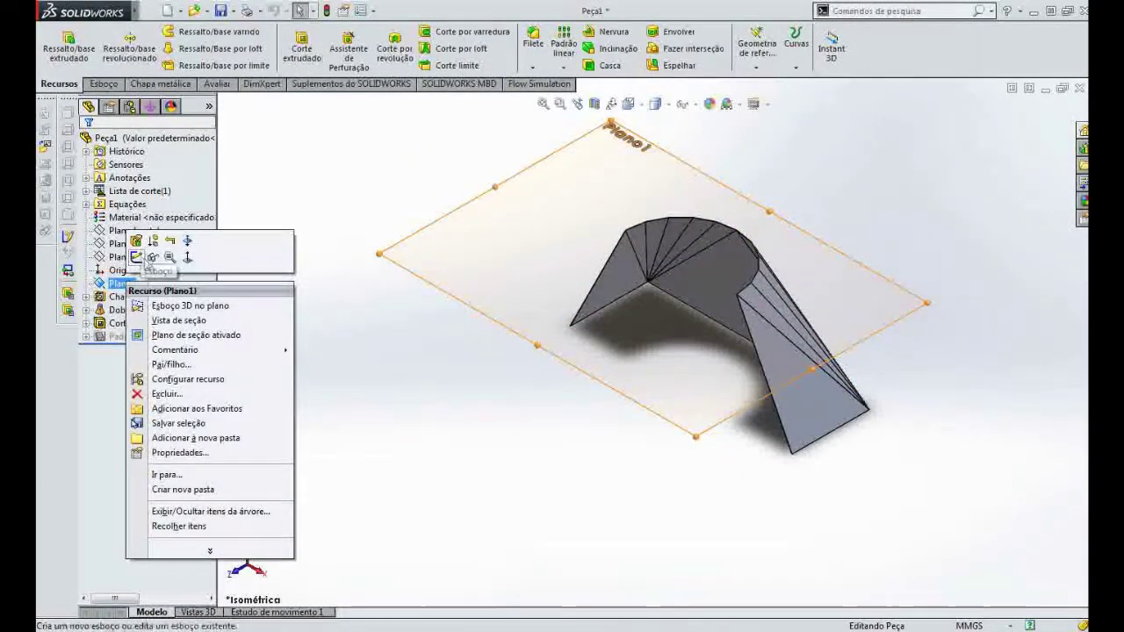
left_click(428, 373)
Flatten the half transition, examine its flat pattern from the front, and return to the folded isometric view.
left_click(160, 83)
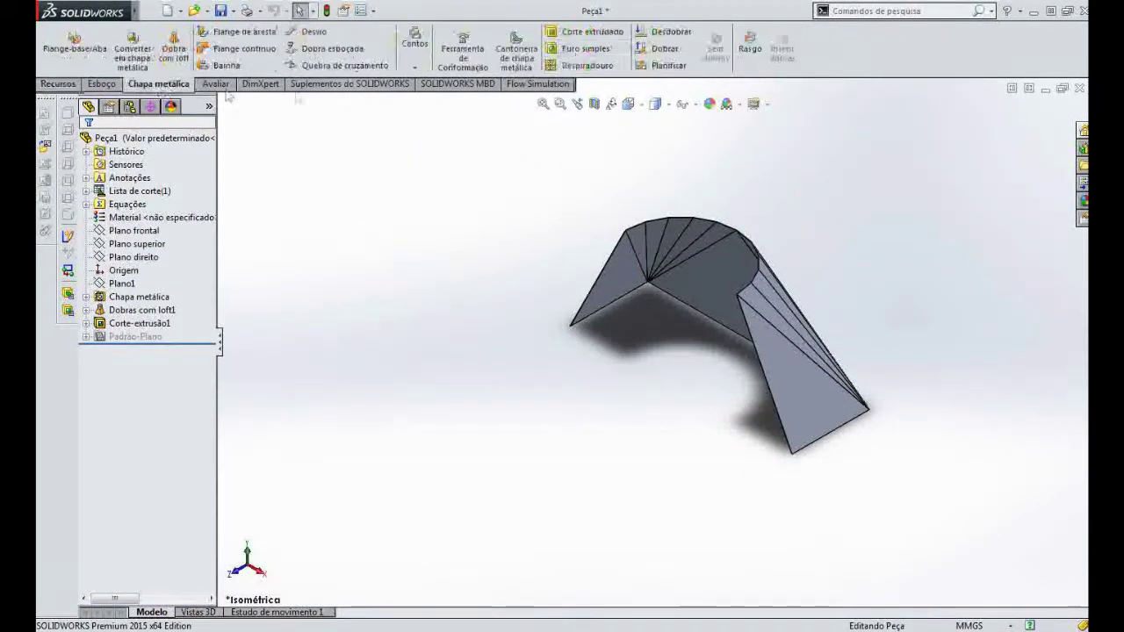
left_click(642, 69)
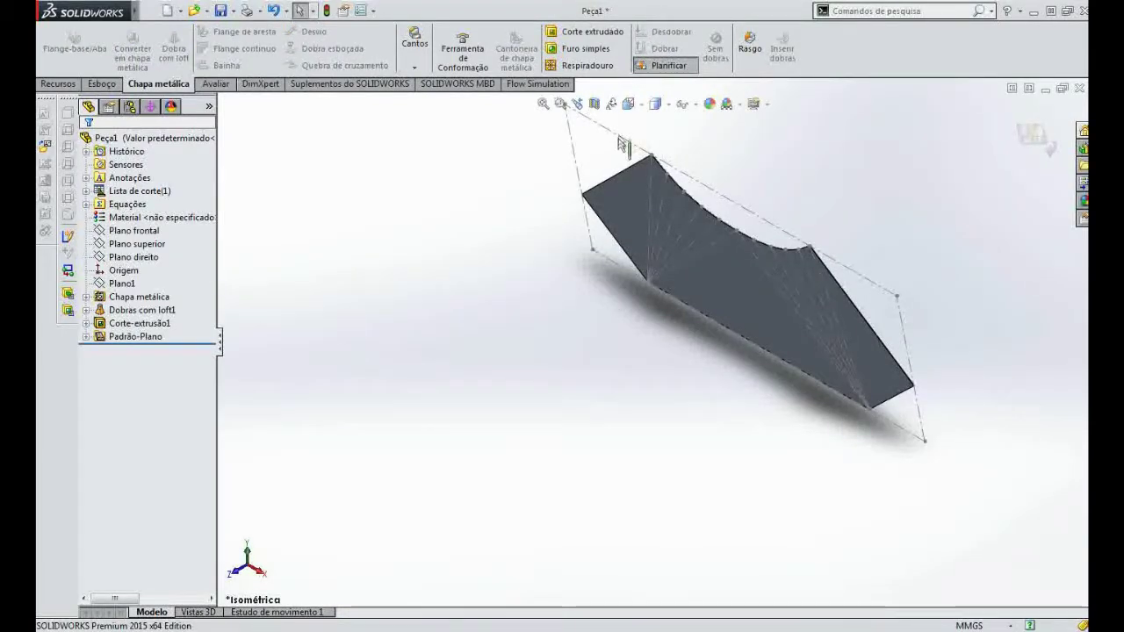
left_click(654, 103)
left_click(578, 376)
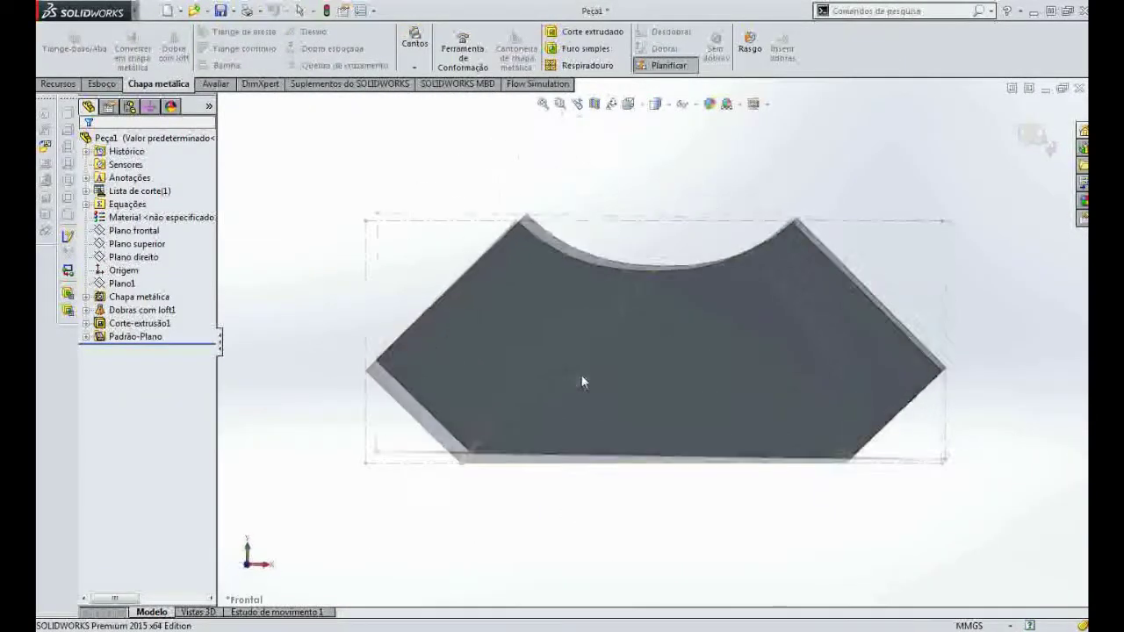
left_click(651, 65)
left_click(639, 105)
left_click(640, 106)
left_click(704, 142)
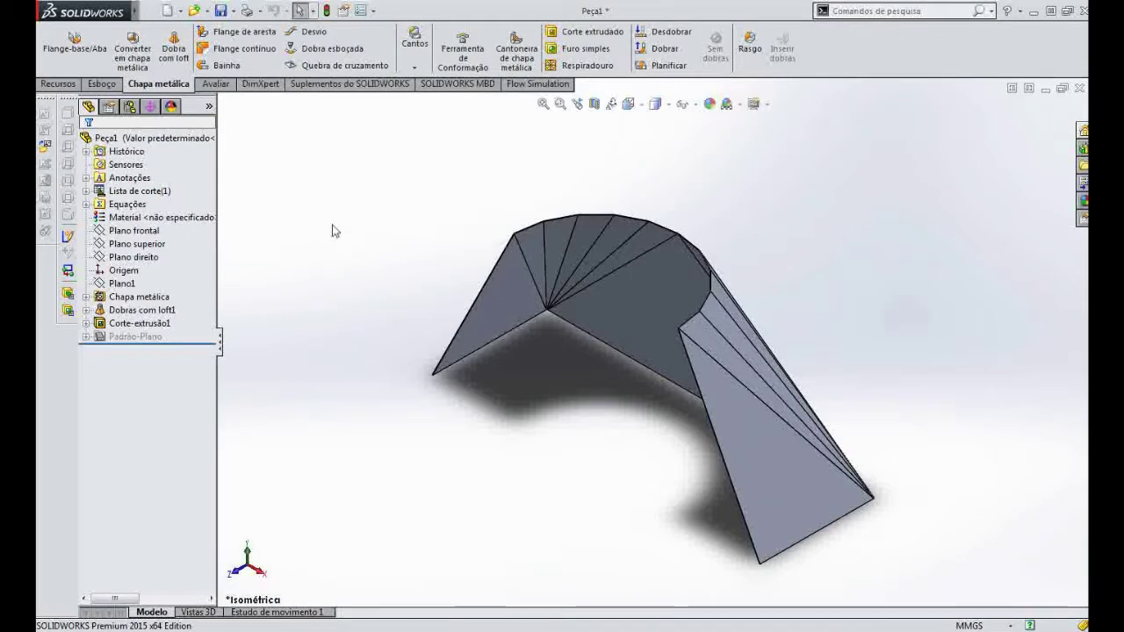
Delete the extruded cut and its leftover rectangle sketch to restore the full transition.
left_click(141, 323)
right_click(141, 323)
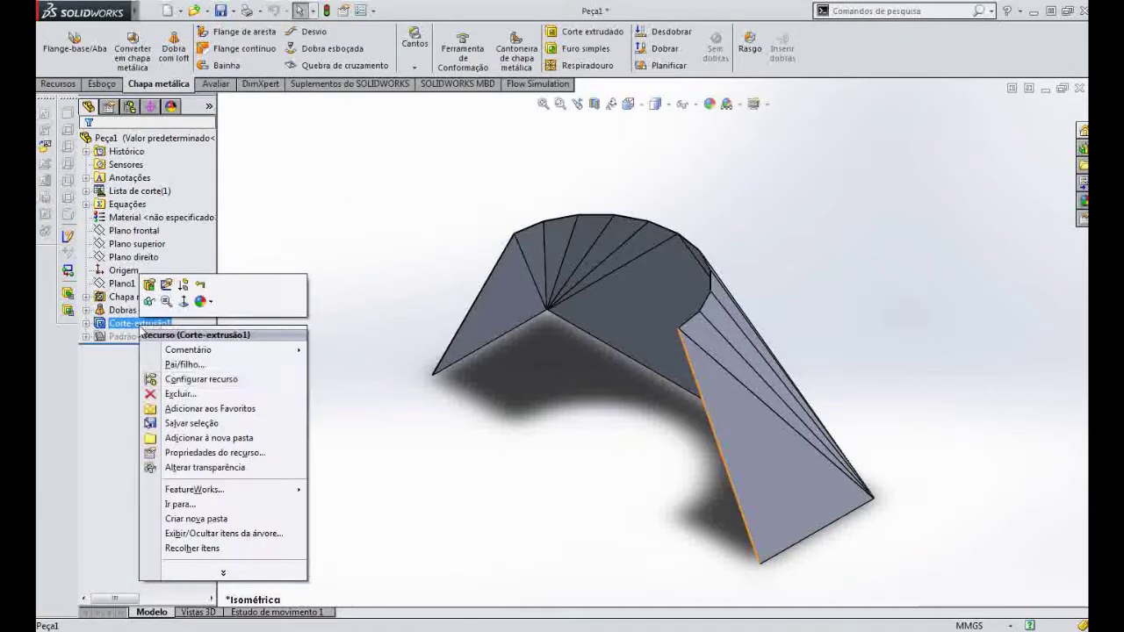
left_click(170, 389)
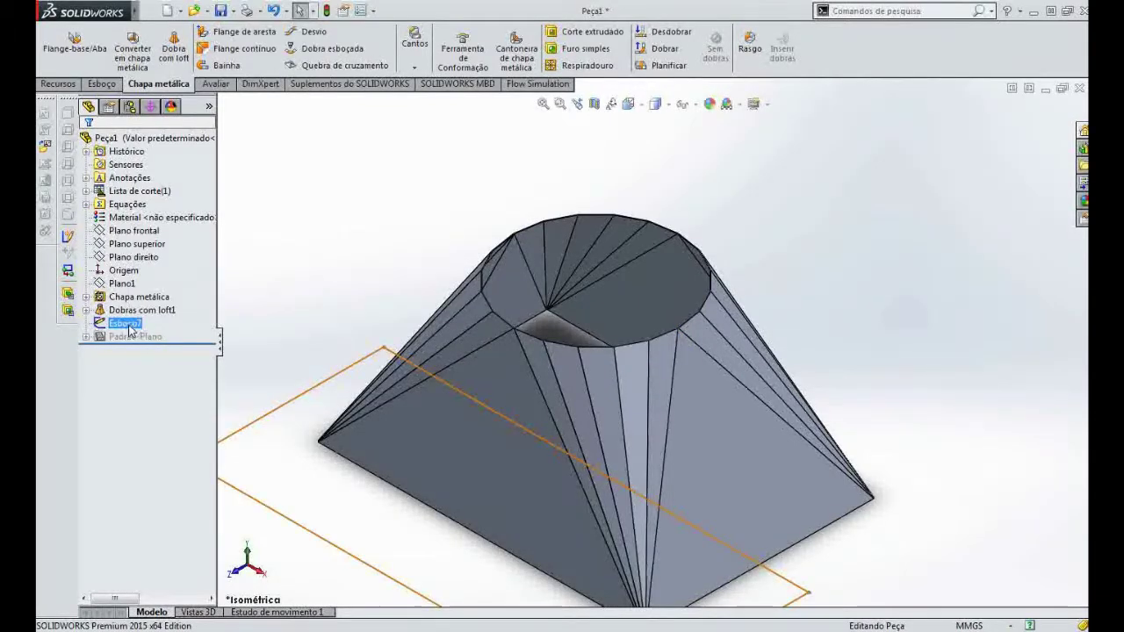
right_click(129, 326)
left_click(160, 394)
key("f")
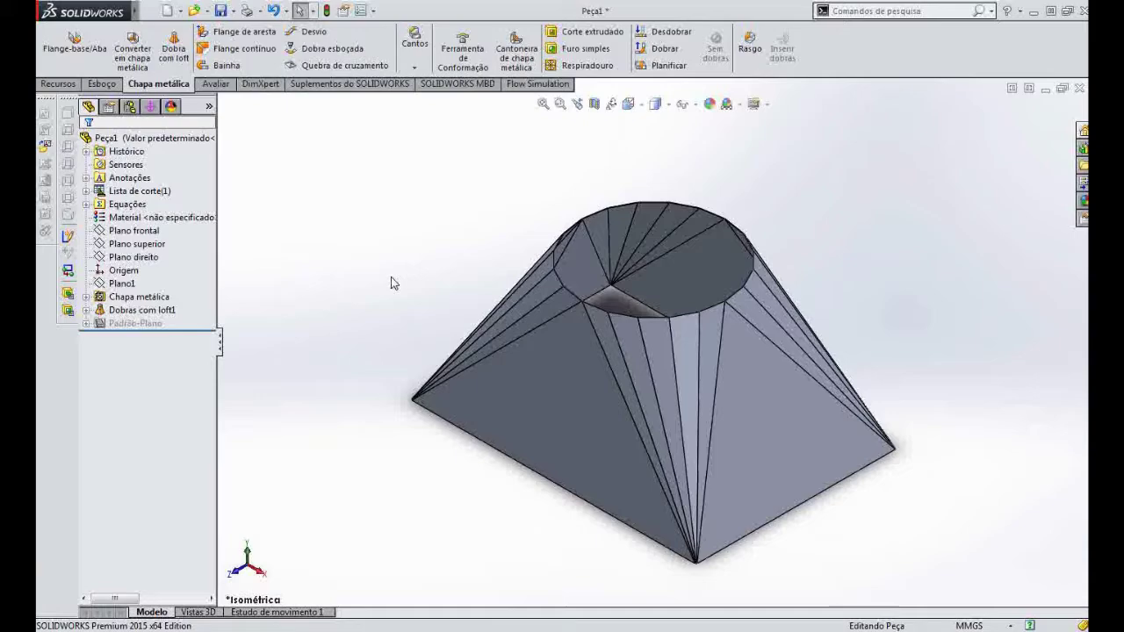